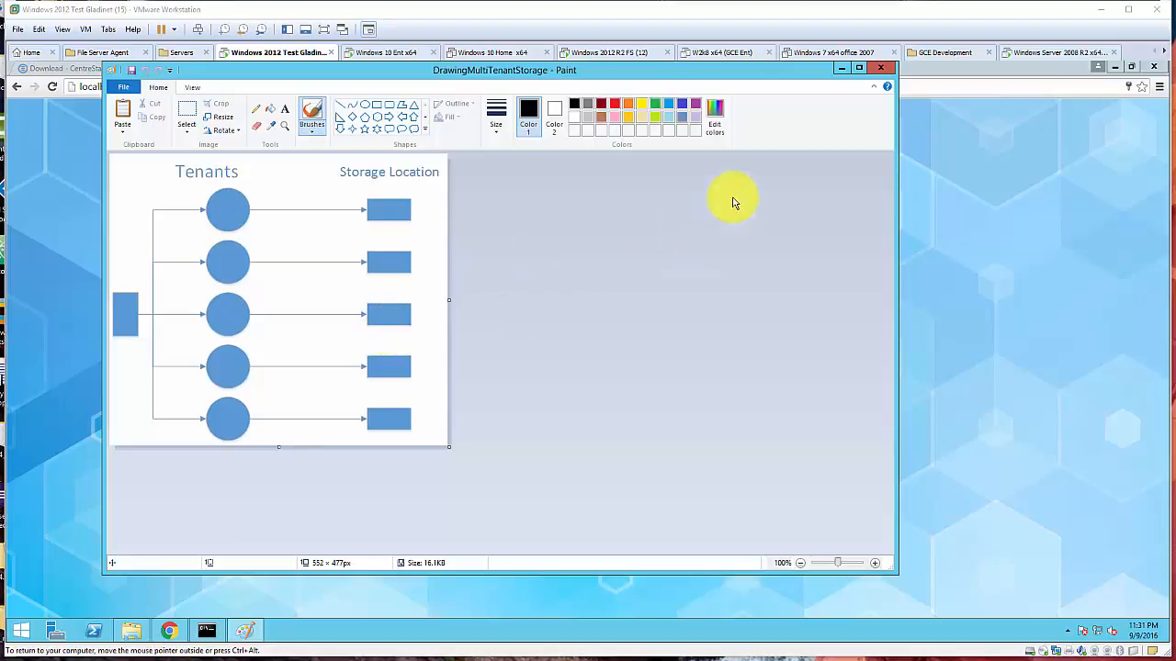
- Minimize the Paint diagram window to uncover the CentreStack login page behind it
click(841, 70)
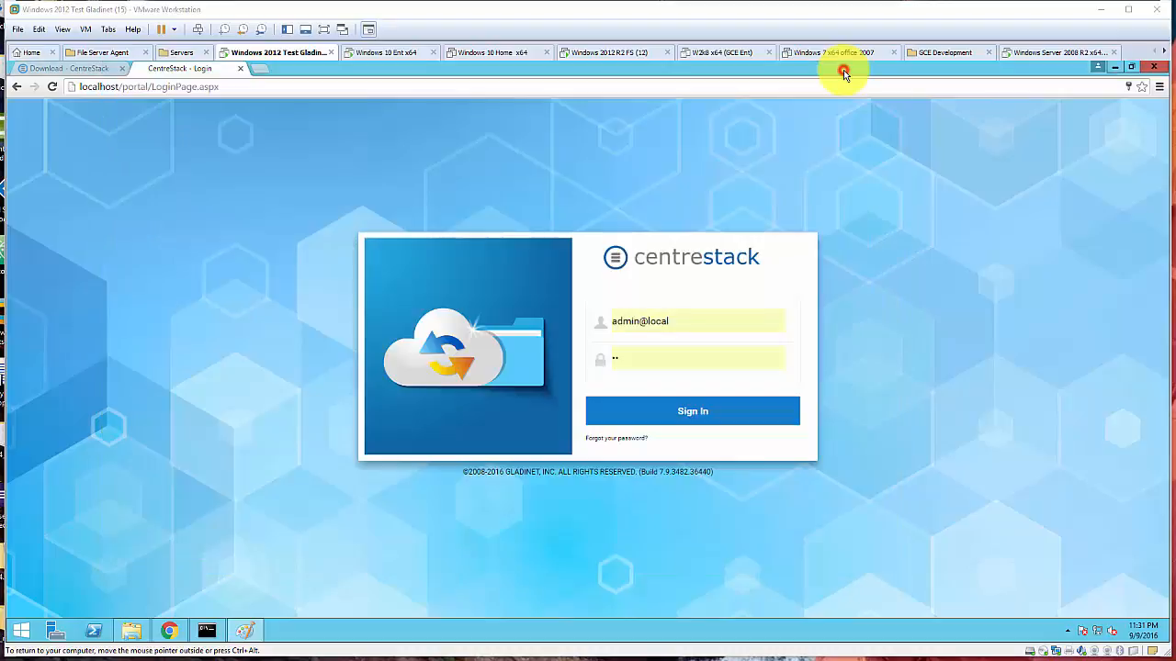
- Sign in as admin and open Tenant Manager listing Default Tenant, ACME and ACME 2
click(682, 418)
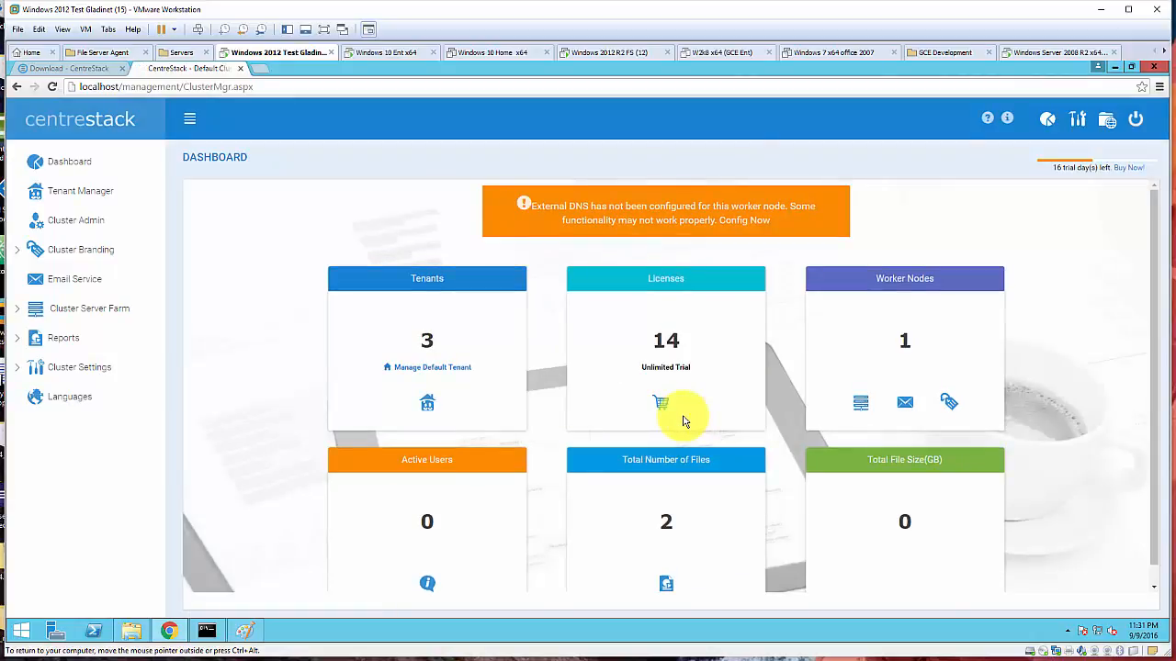
click(102, 194)
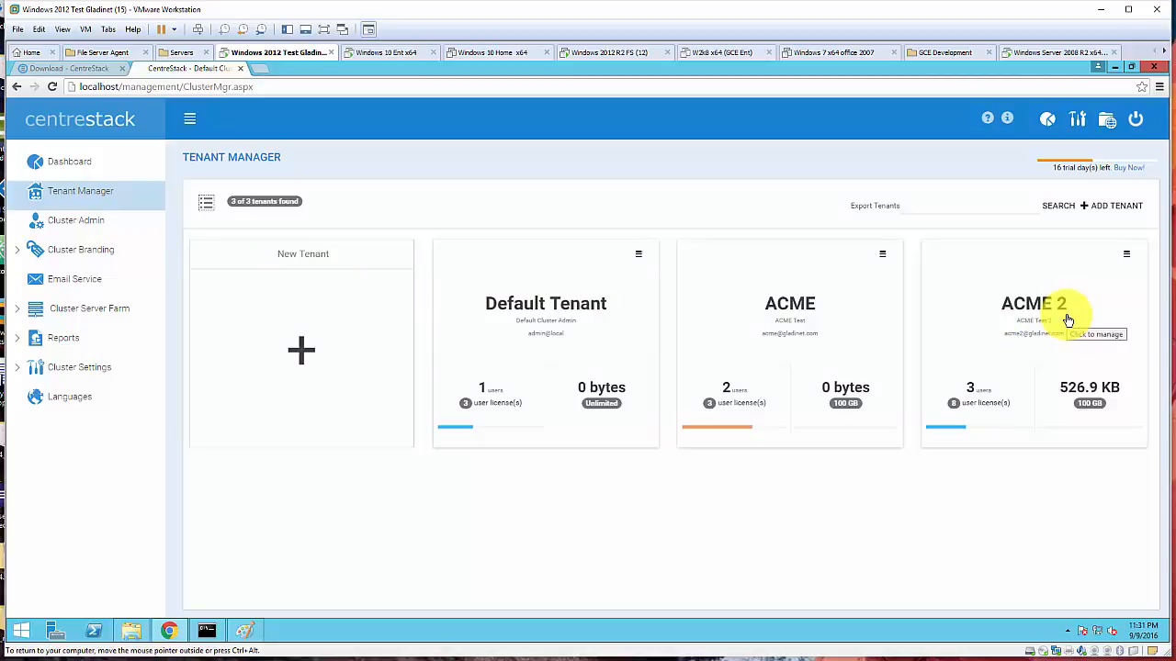
click(639, 254)
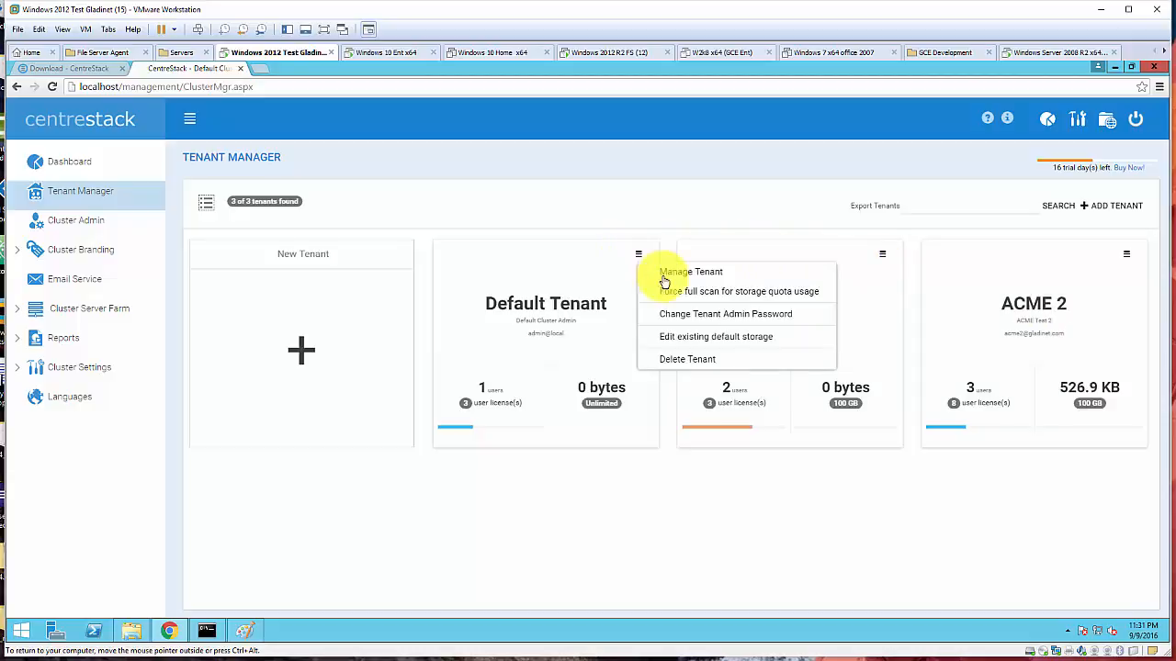
click(705, 337)
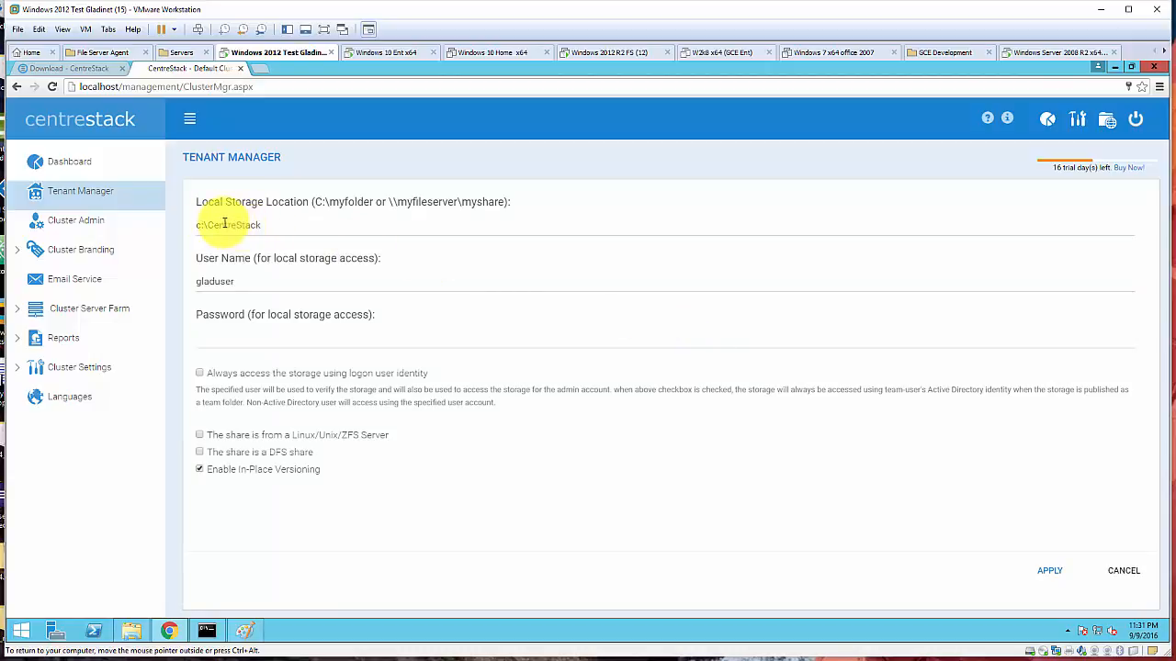
double_click(264, 225)
drag(264, 225, 182, 229)
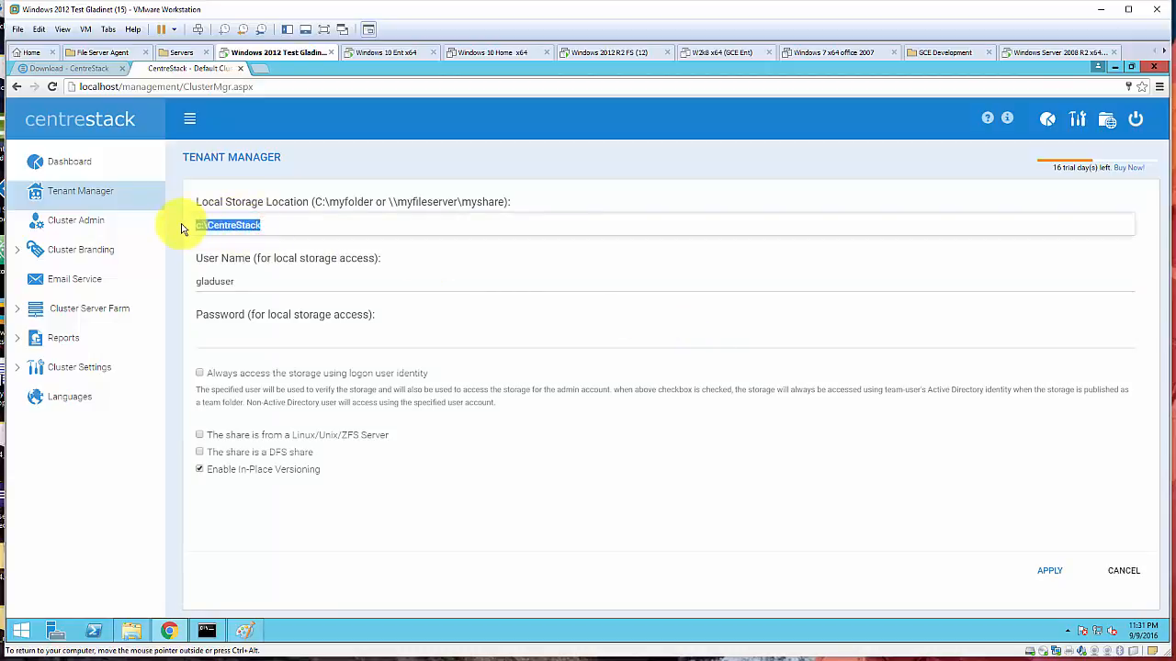
click(1128, 572)
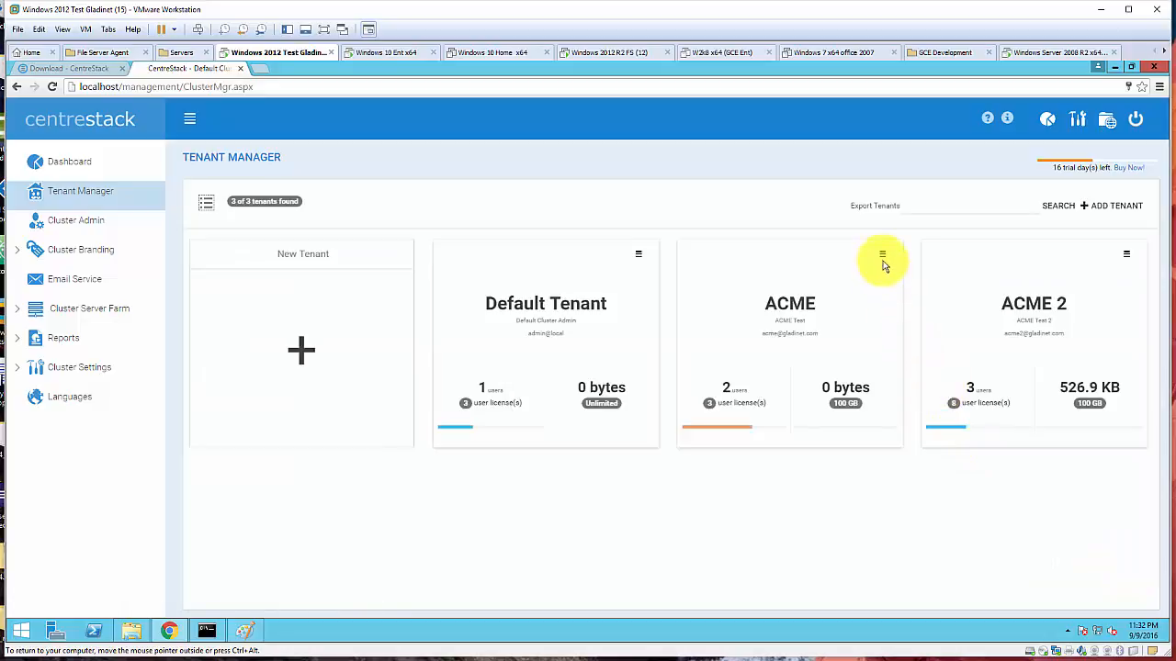
click(881, 255)
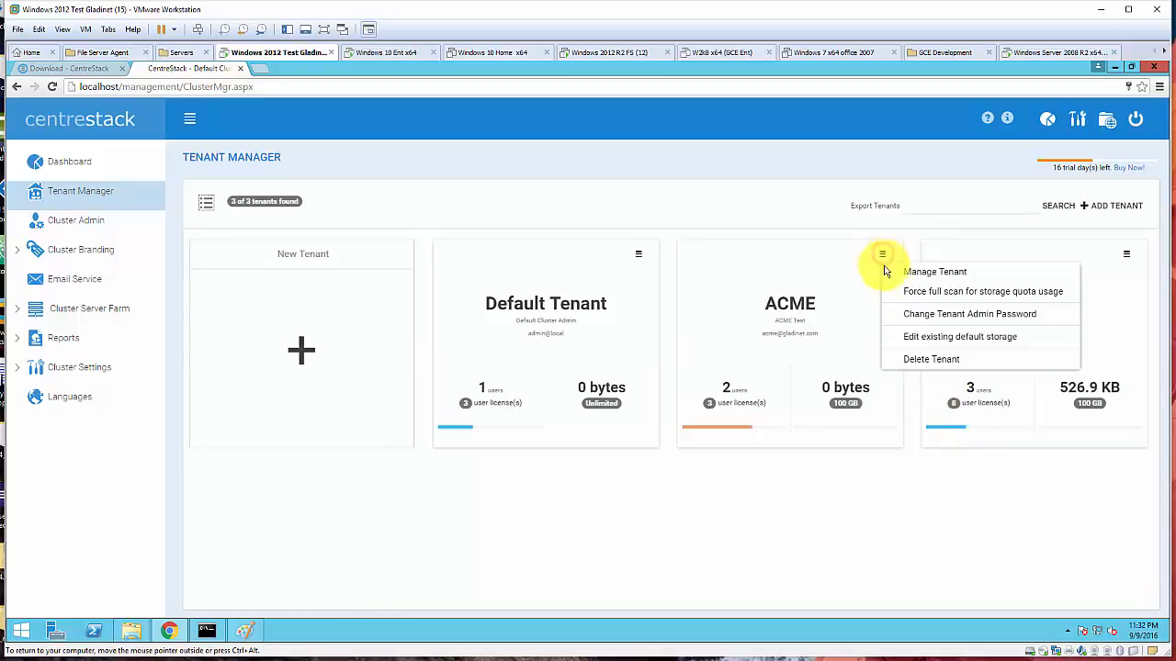
click(929, 338)
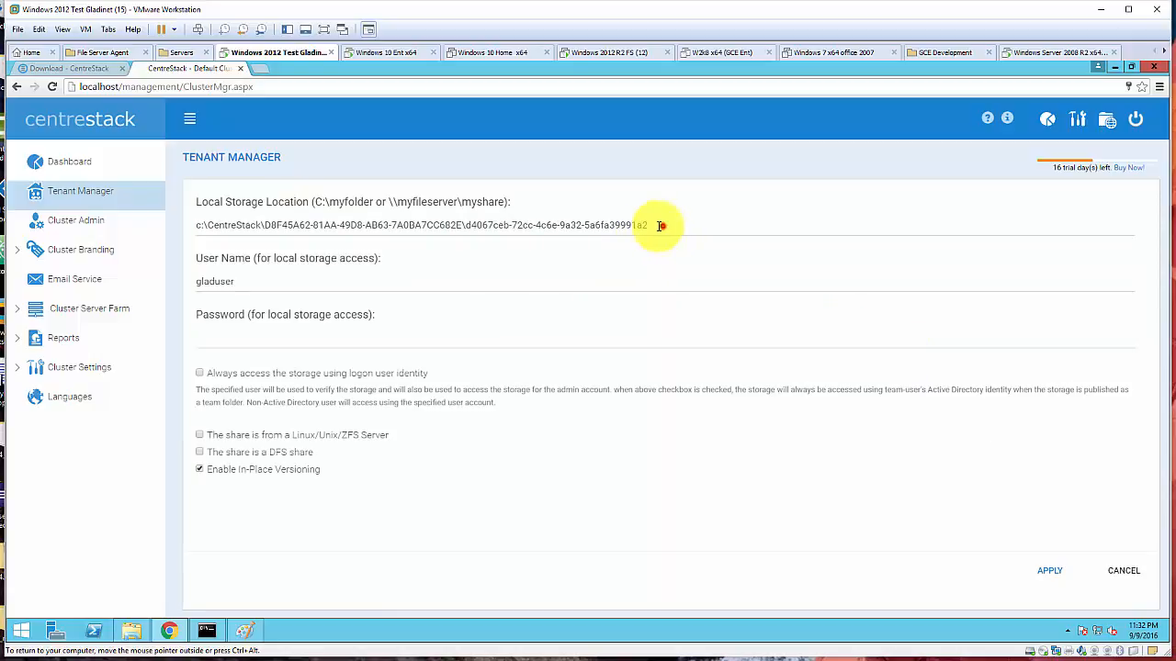
drag(659, 225, 152, 237)
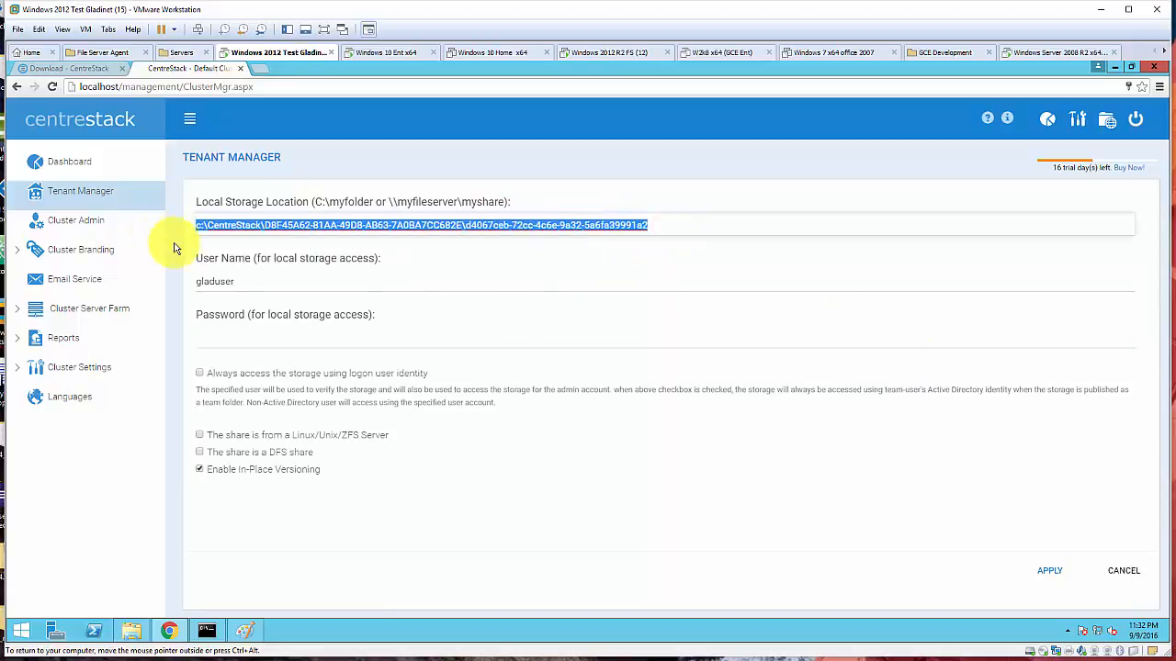
click(1123, 570)
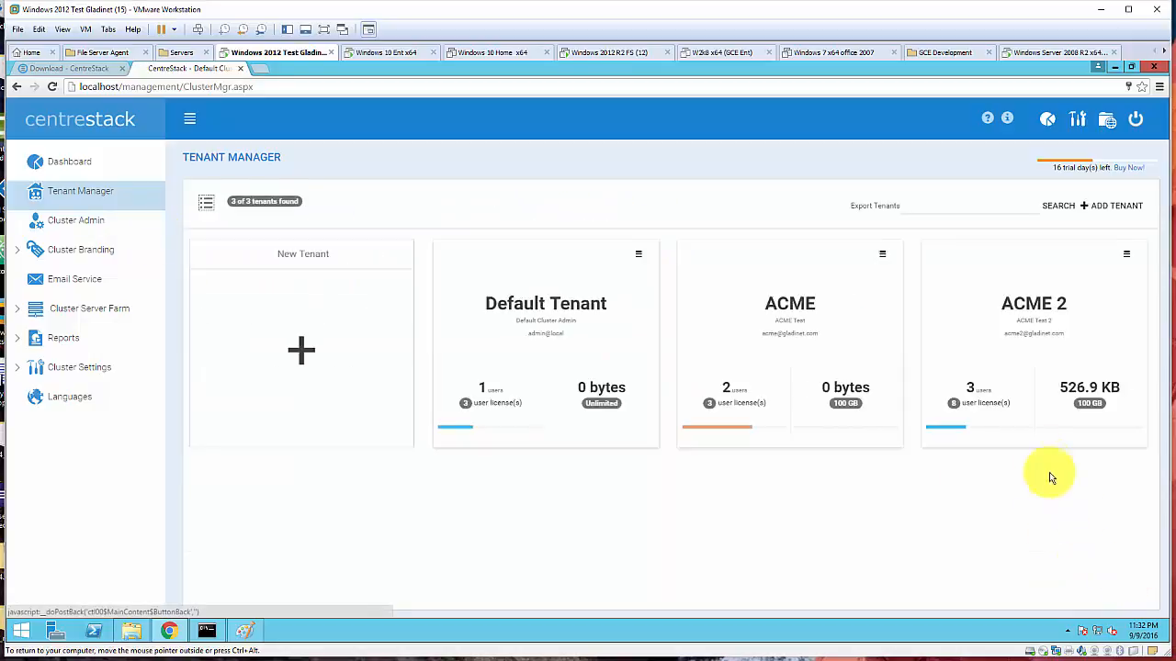
click(1127, 254)
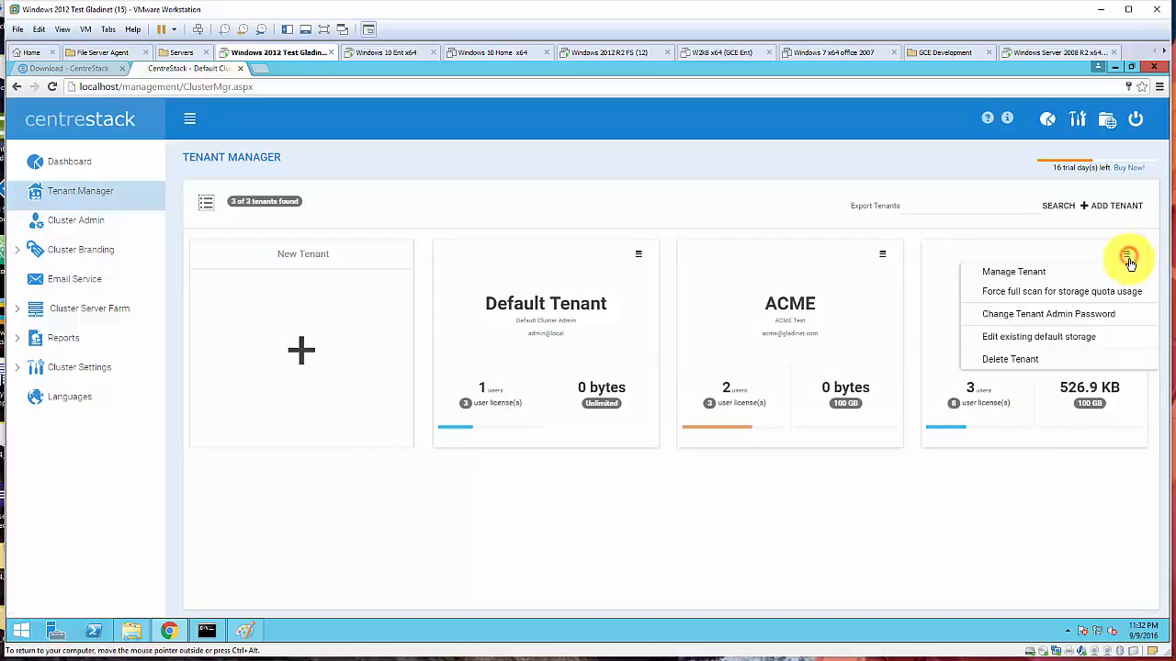
click(1089, 338)
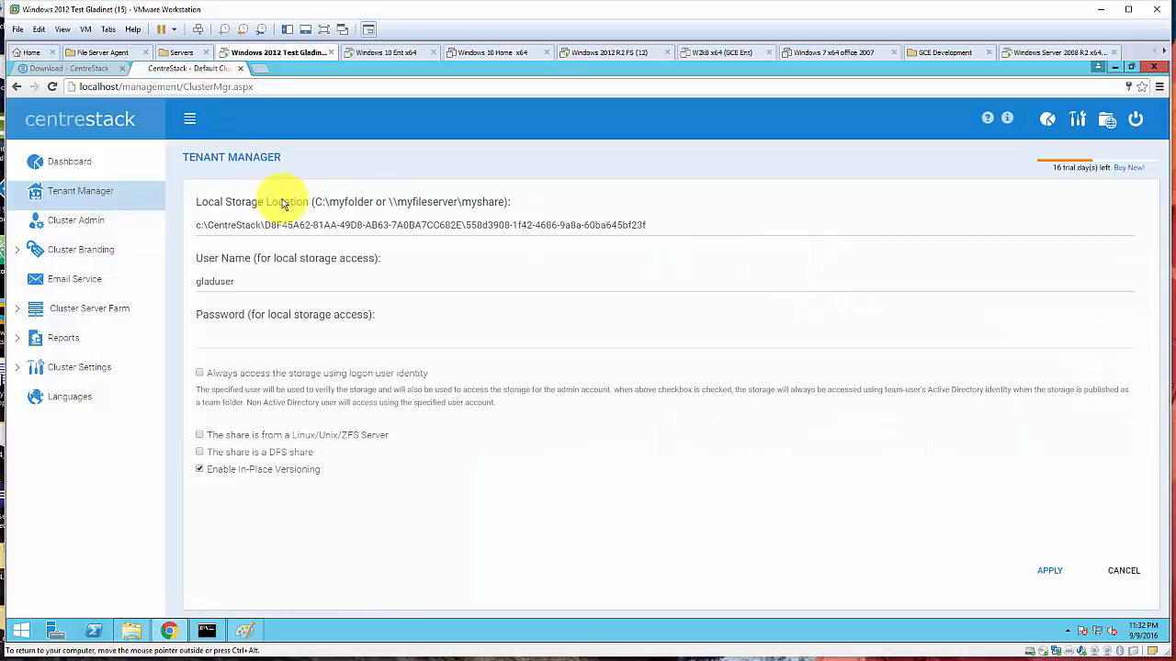
drag(667, 224, 140, 224)
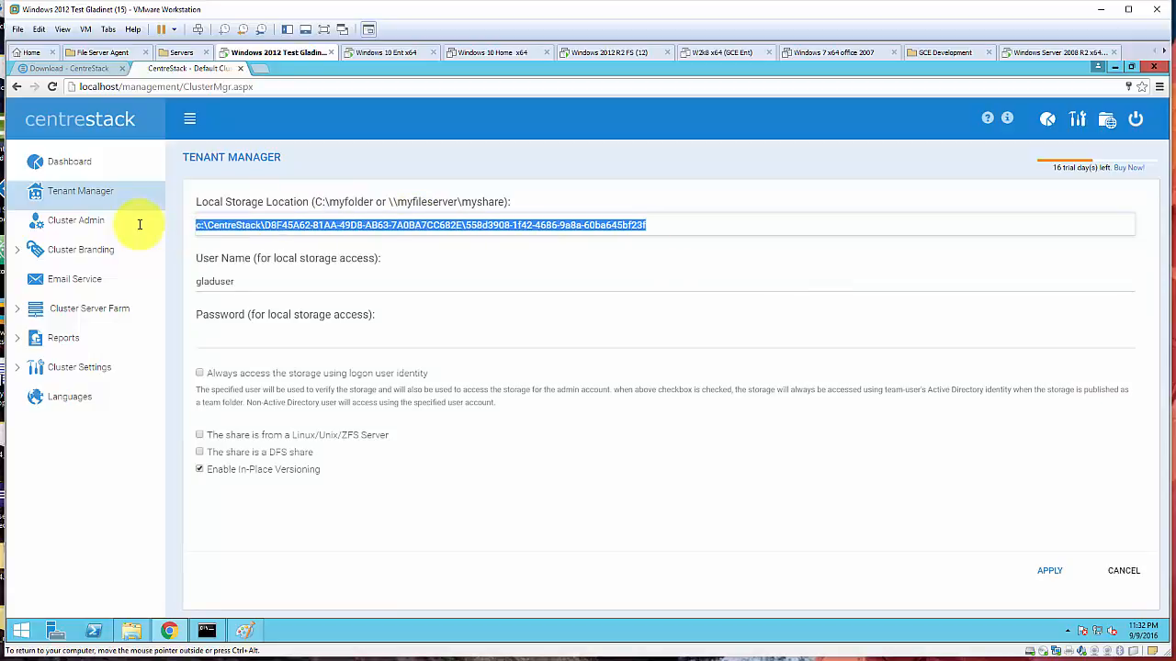
click(1123, 572)
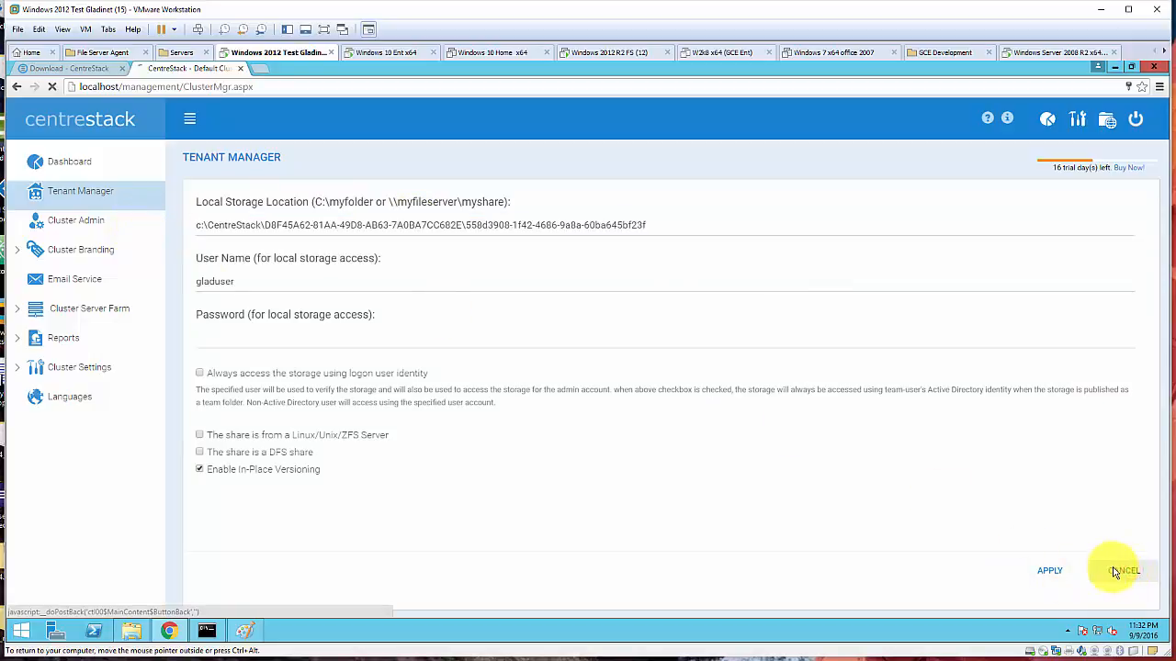
- Add a new folder named ACME3 at the root of Local Disk (C:)
click(134, 632)
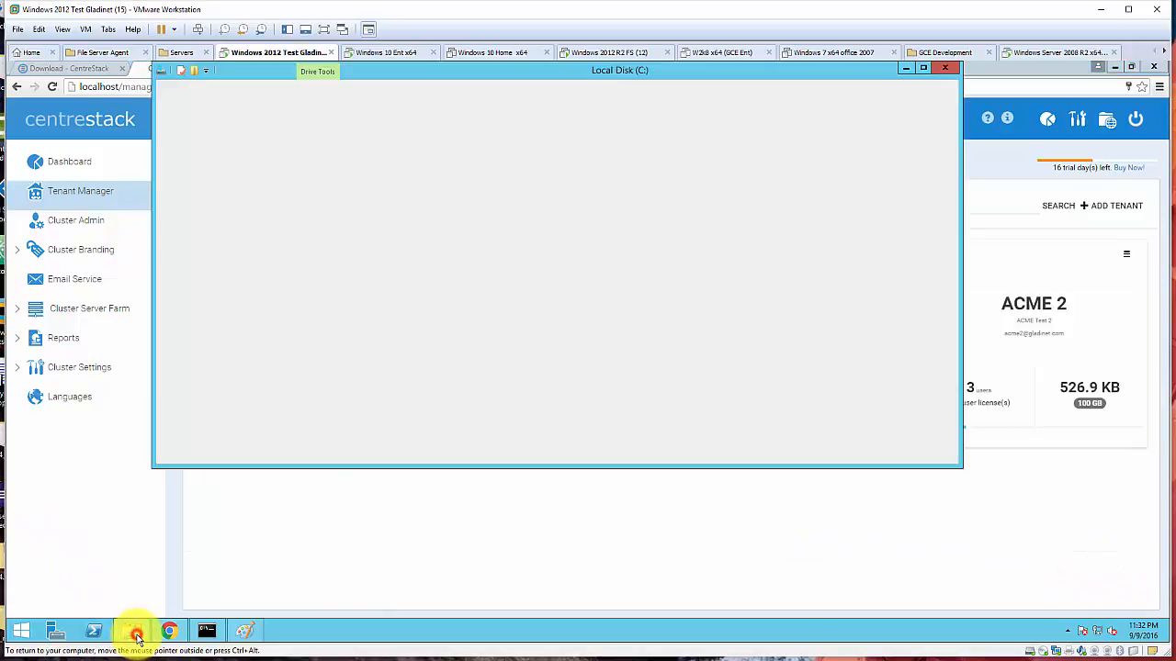
click(312, 259)
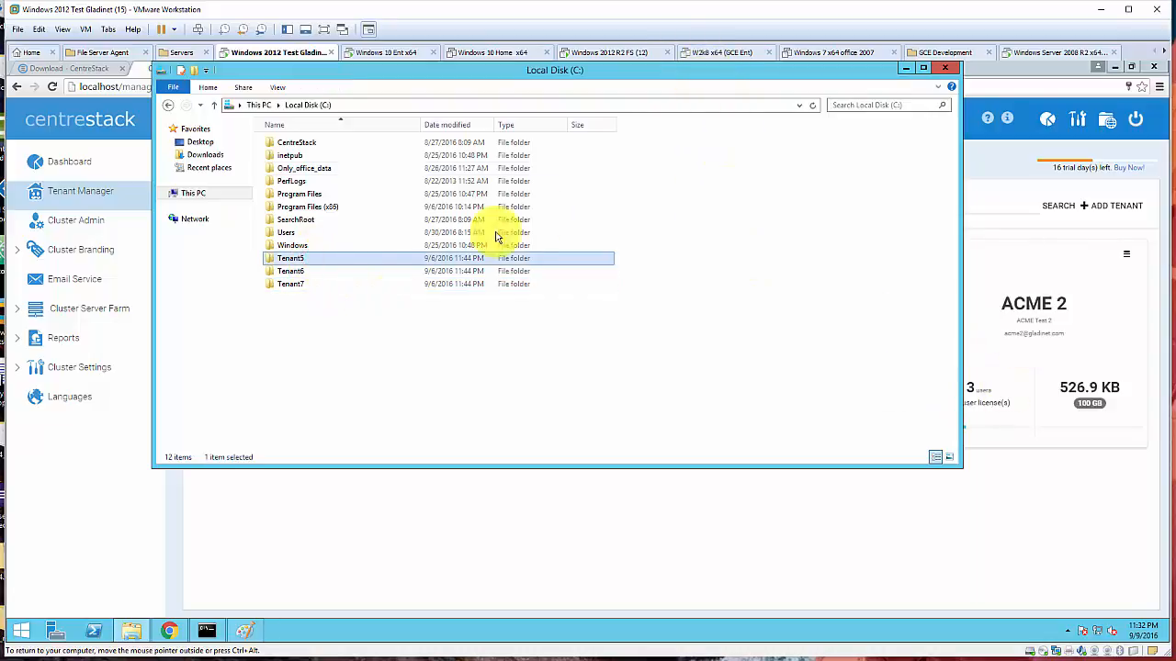
right_click(301, 319)
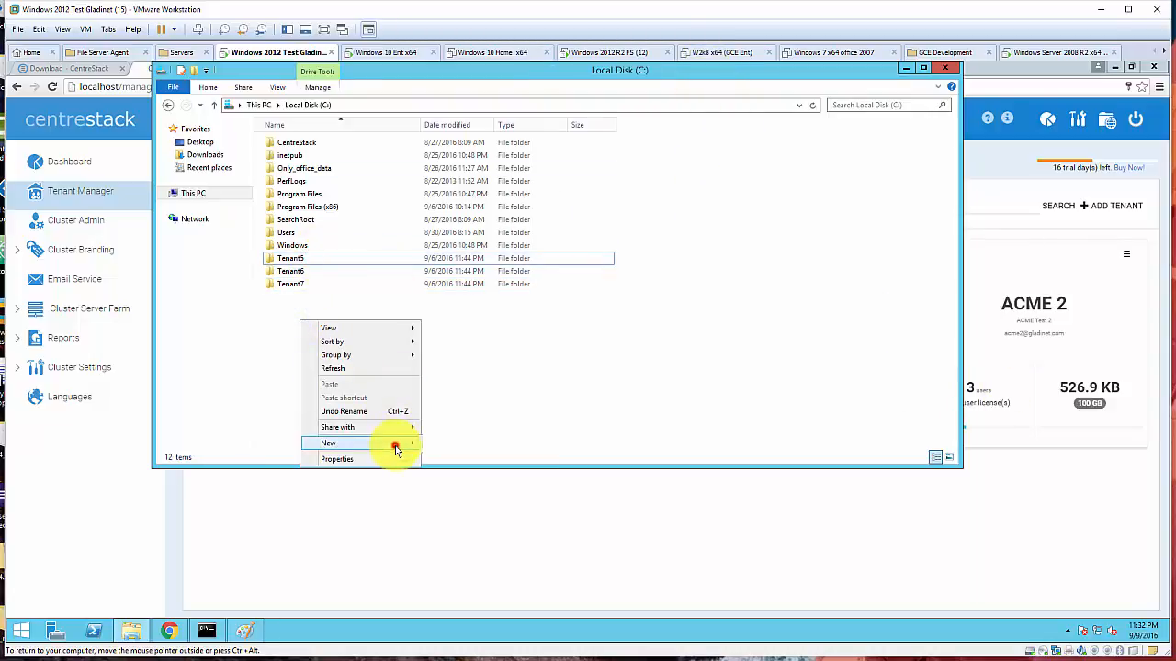
click(396, 448)
click(480, 445)
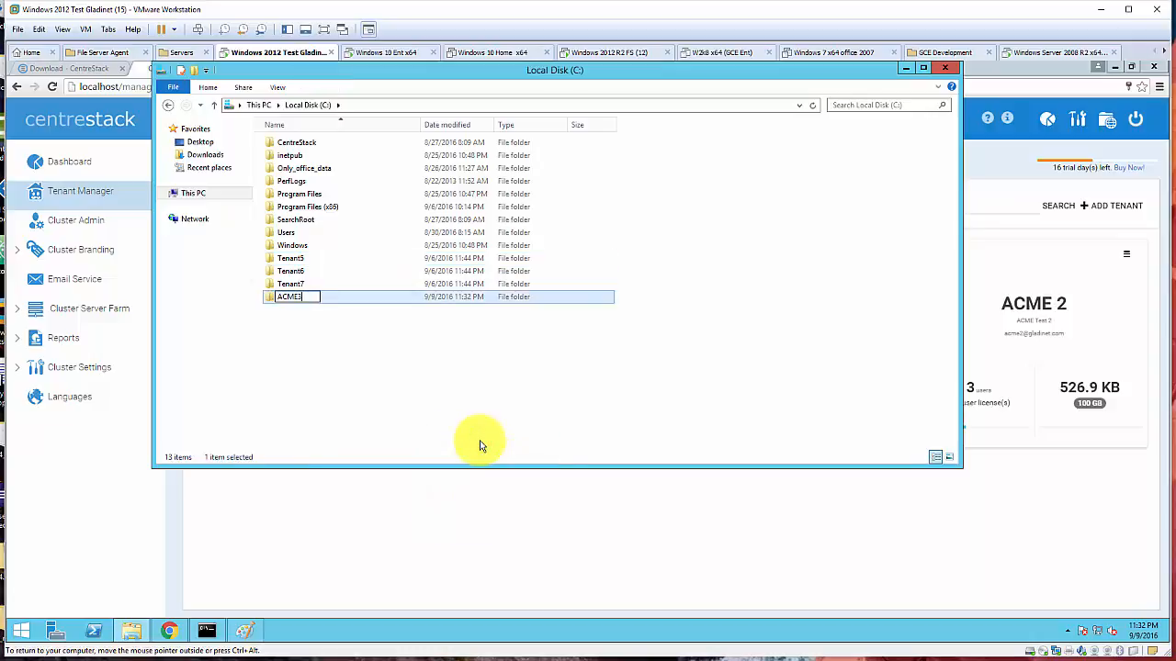
key(Return)
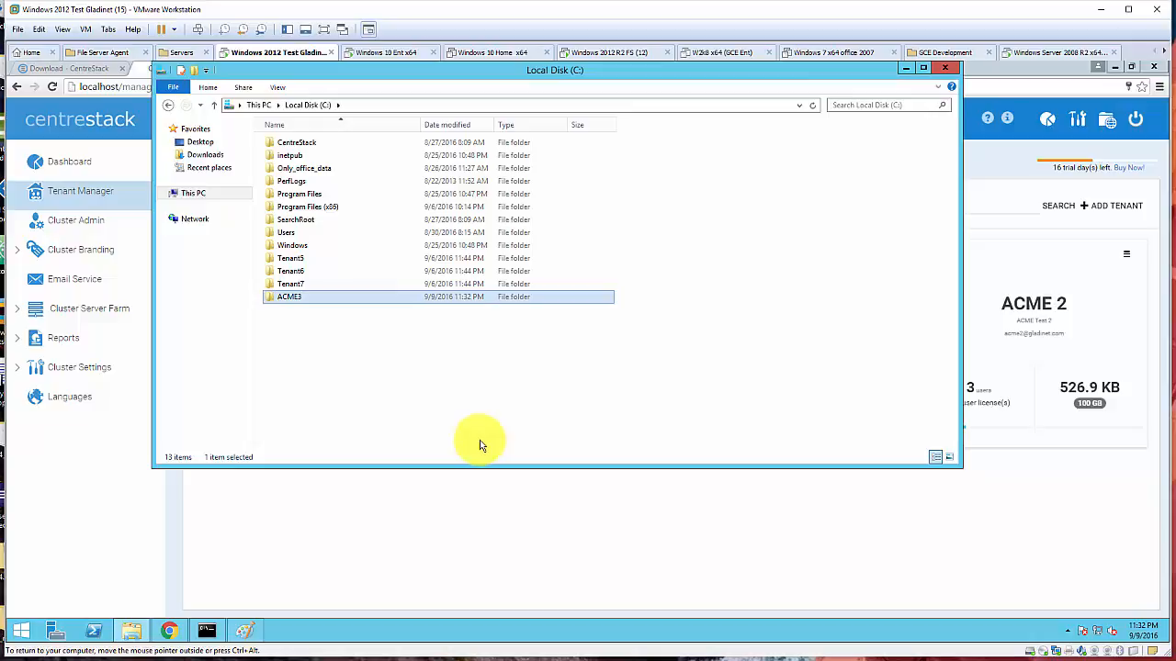
click(295, 300)
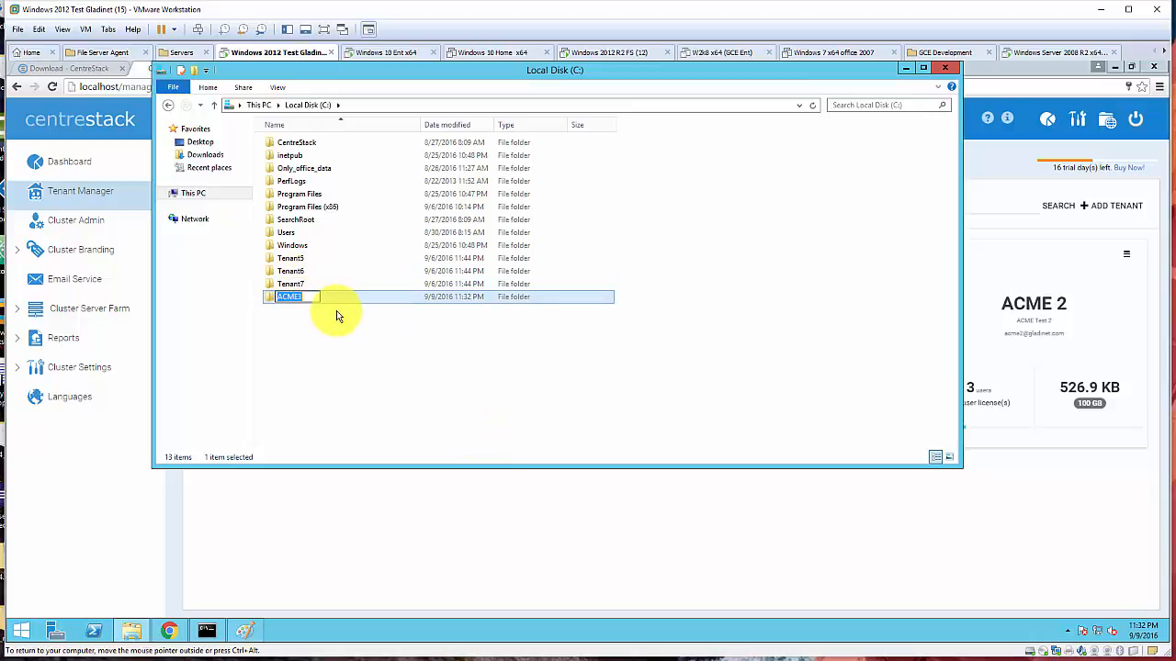
click(339, 320)
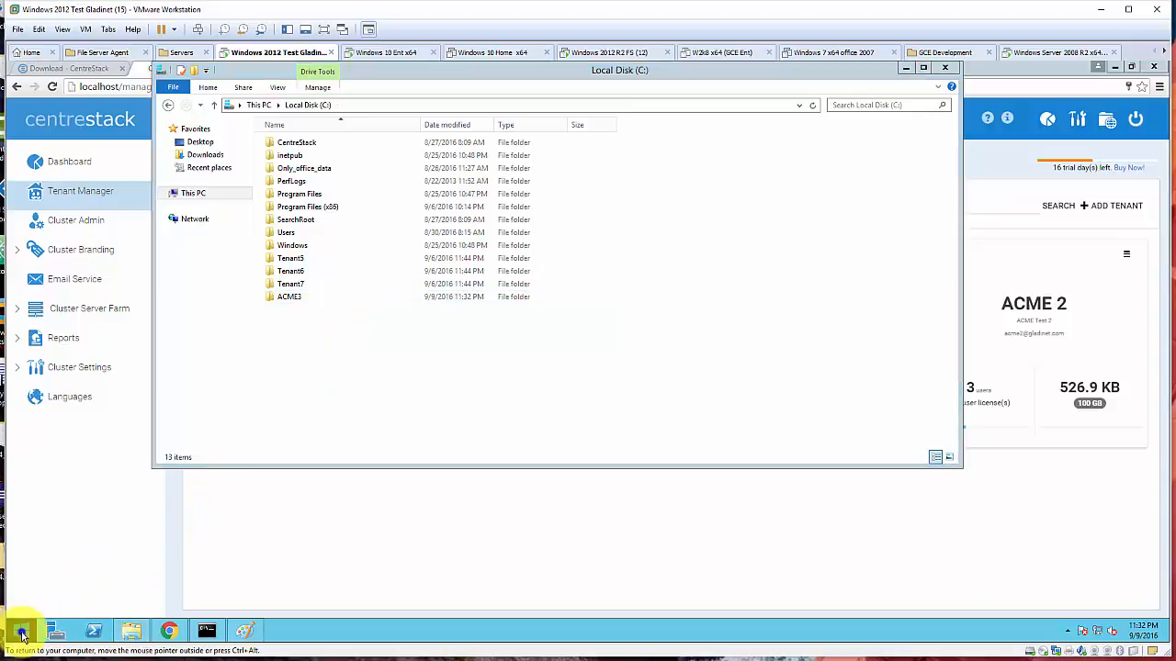
- Open Computer Management from Administrative Tools and show the Local Users and Groups Users list
right_click(21, 630)
click(97, 553)
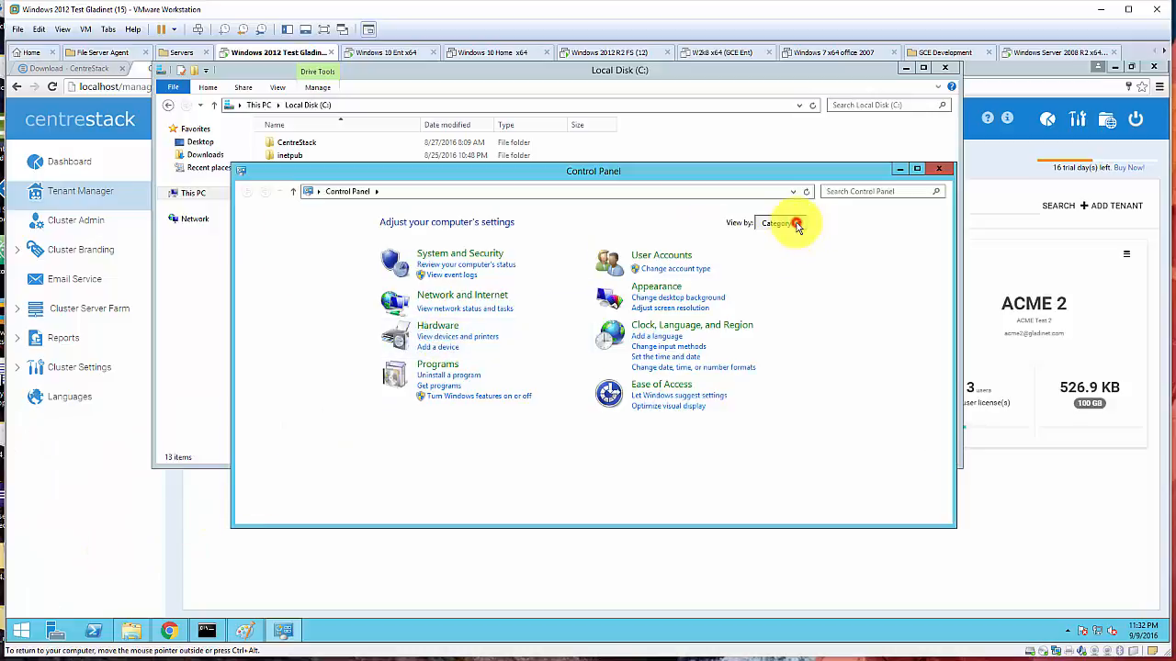
click(797, 224)
click(803, 257)
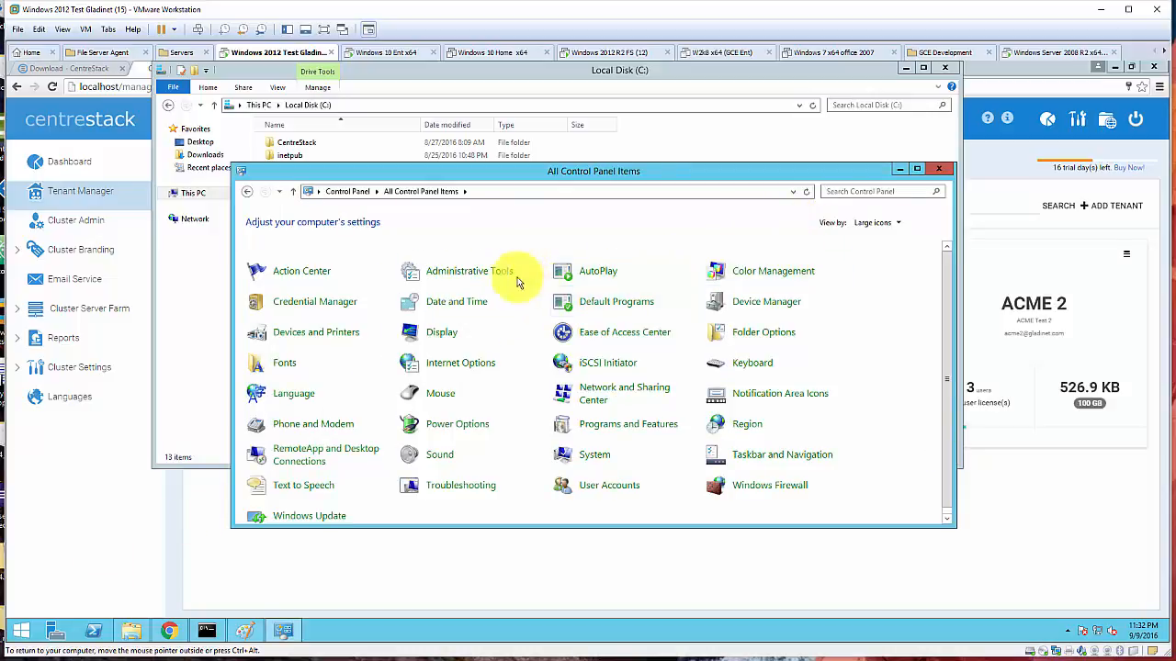
double_click(486, 271)
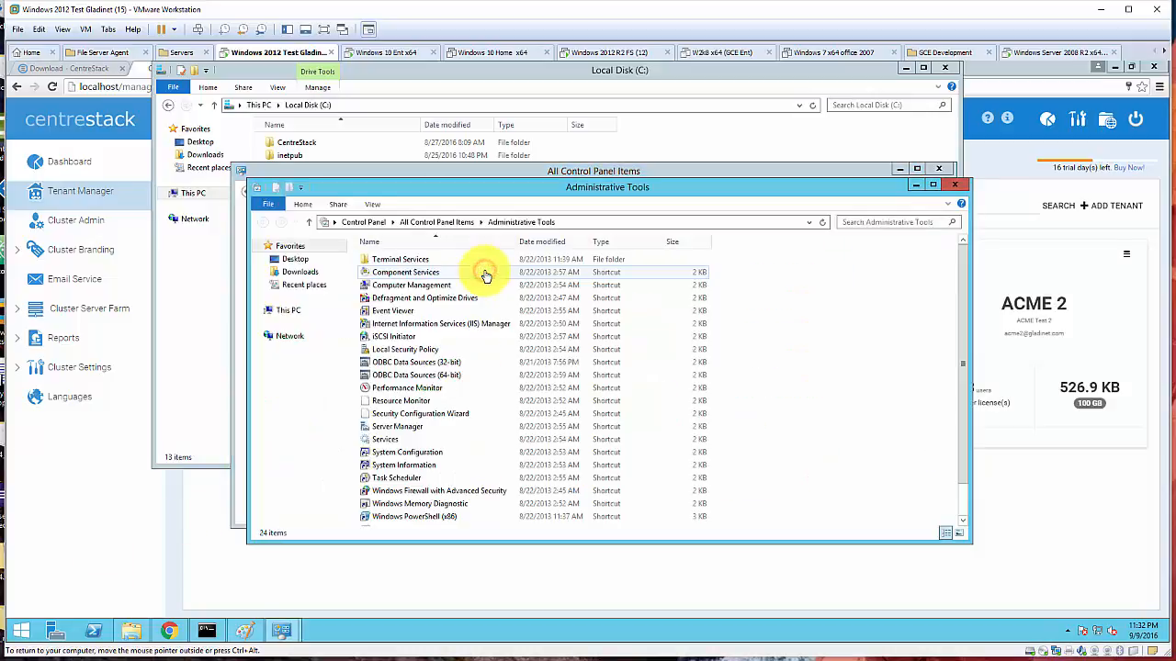
click(421, 286)
double_click(421, 286)
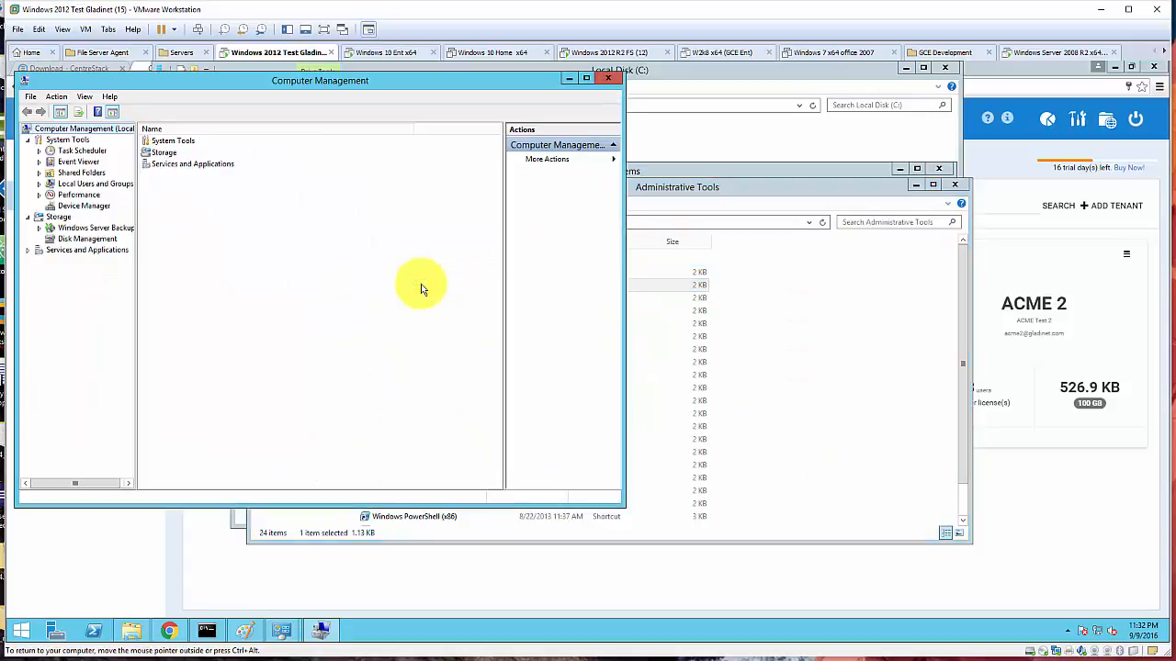
click(75, 183)
click(159, 143)
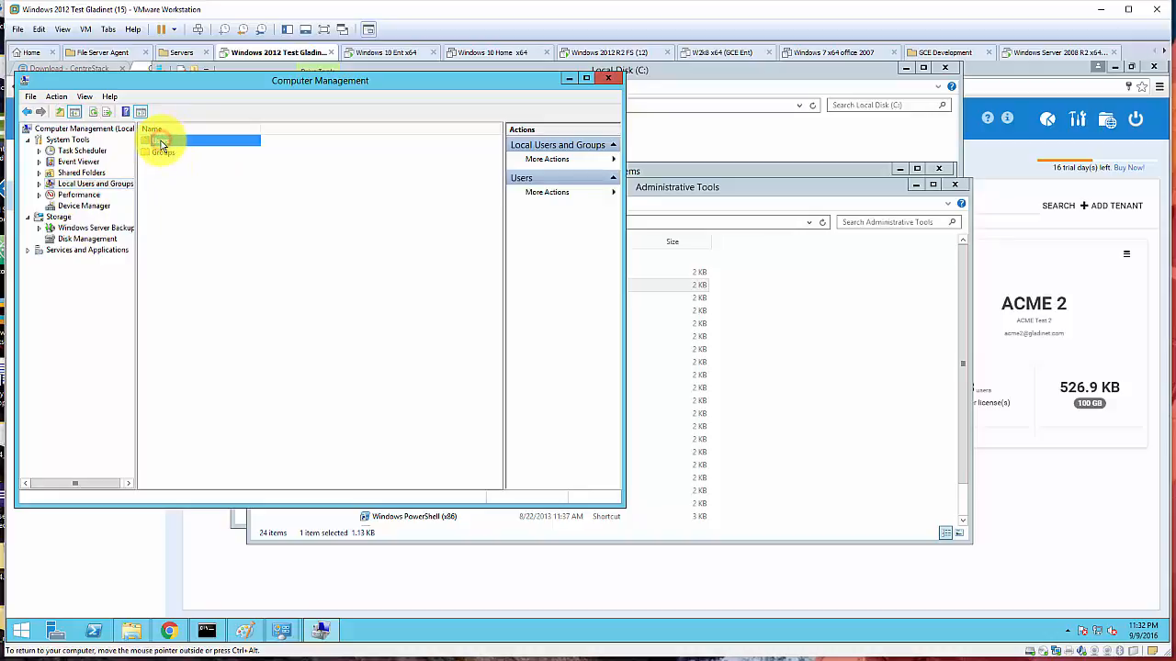
double_click(161, 143)
- Create user acme3 with a password that never expires and cannot be changed by the user
right_click(222, 222)
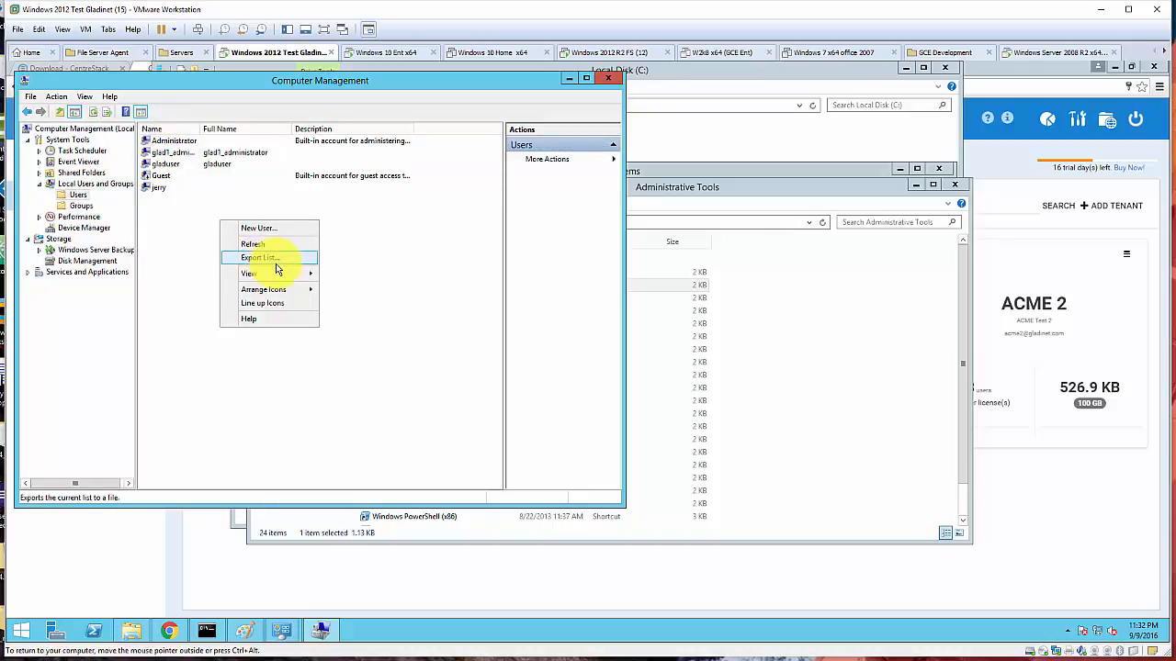
click(262, 229)
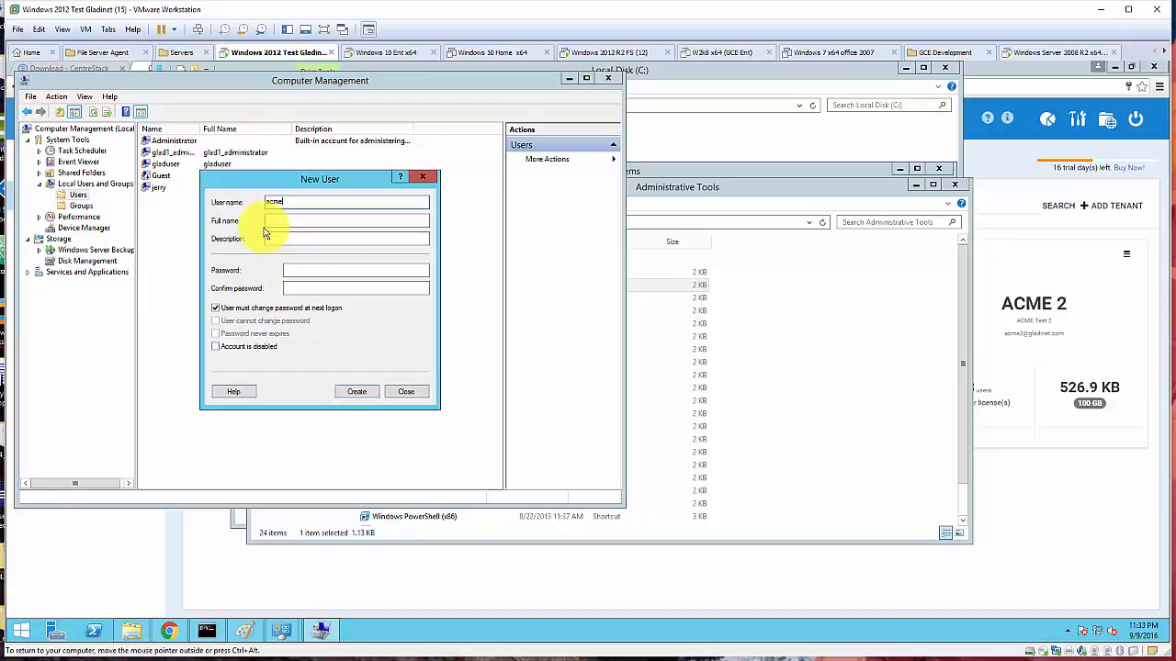
text(acme3)
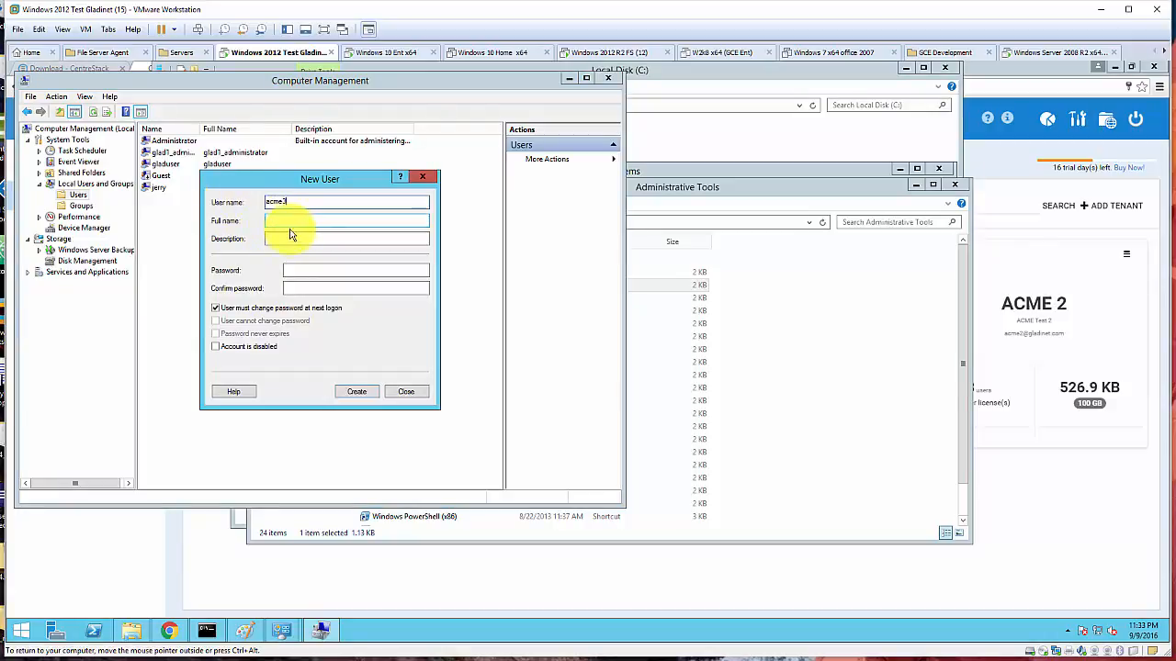
click(300, 268)
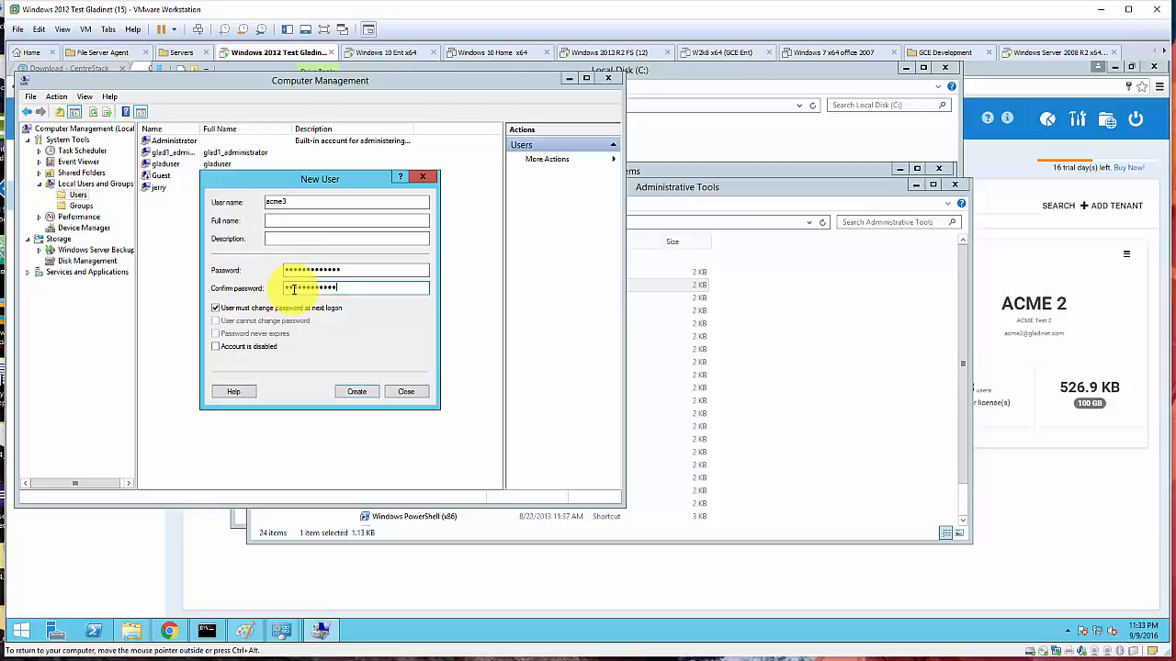
click(245, 306)
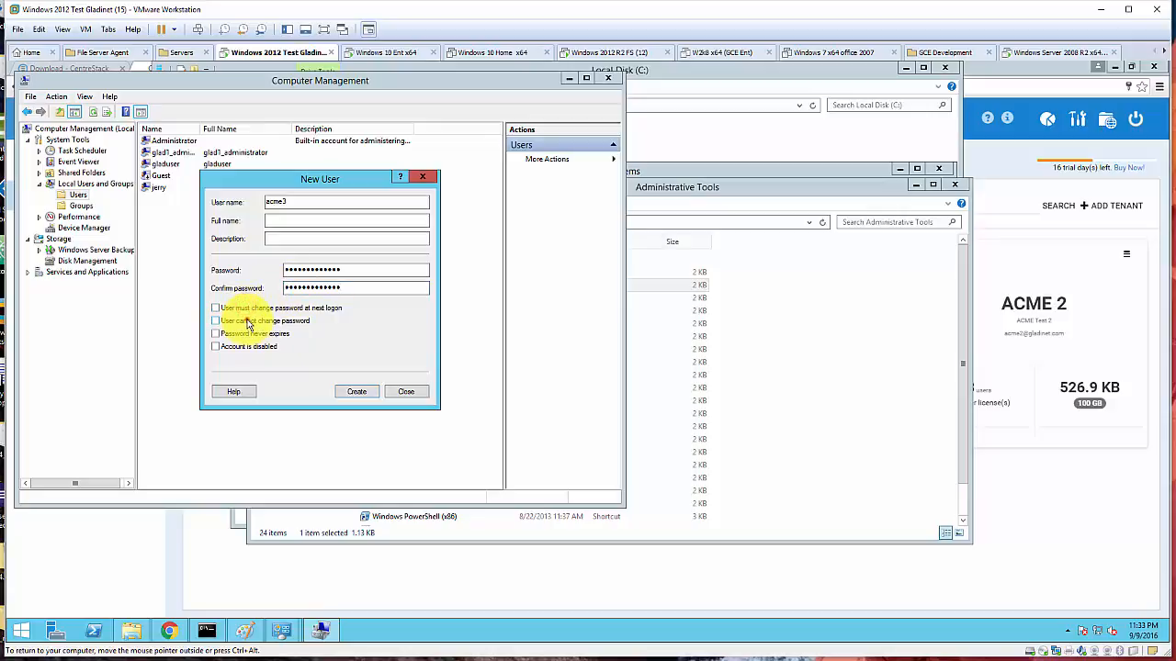
click(247, 321)
click(244, 334)
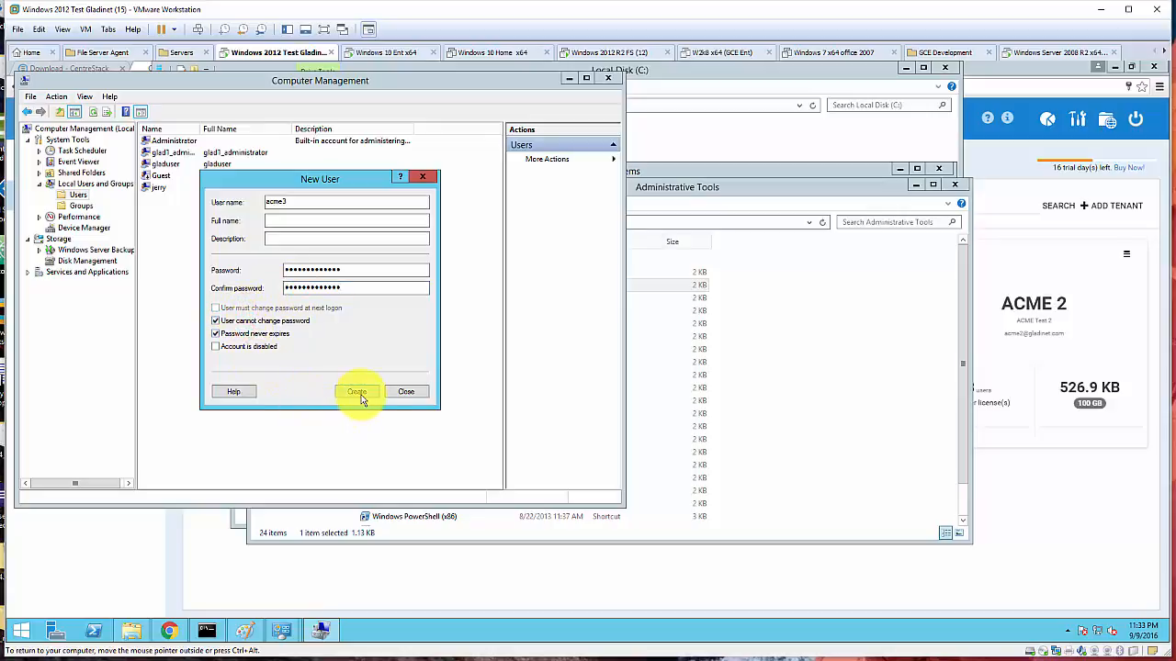
click(355, 392)
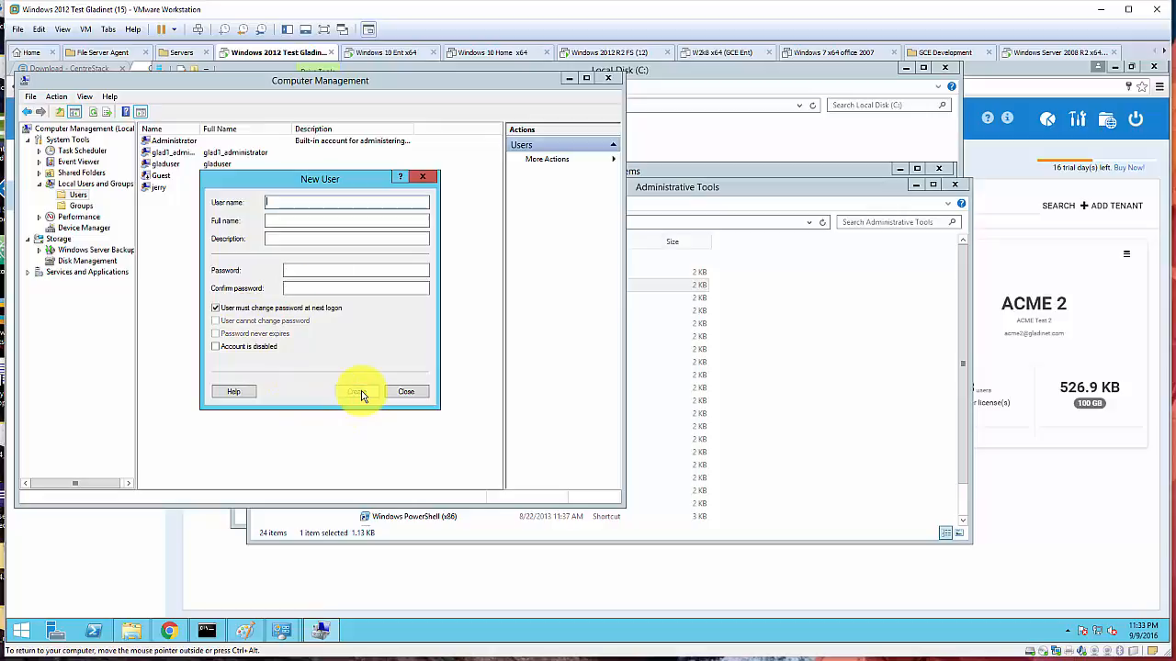
click(412, 393)
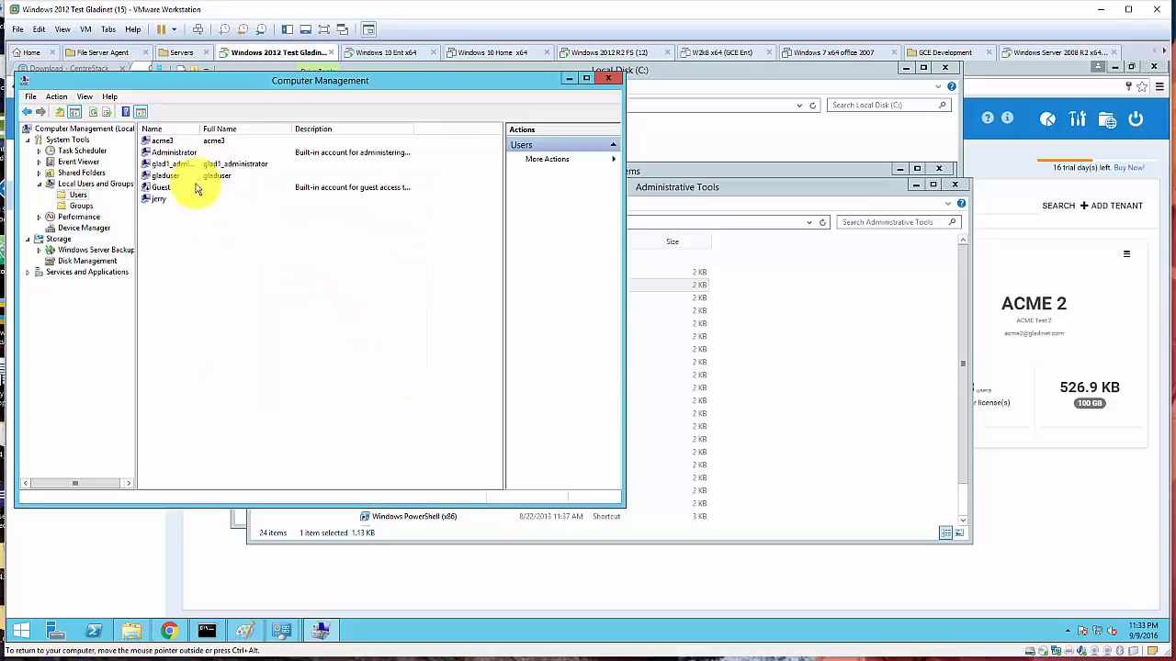
click(175, 144)
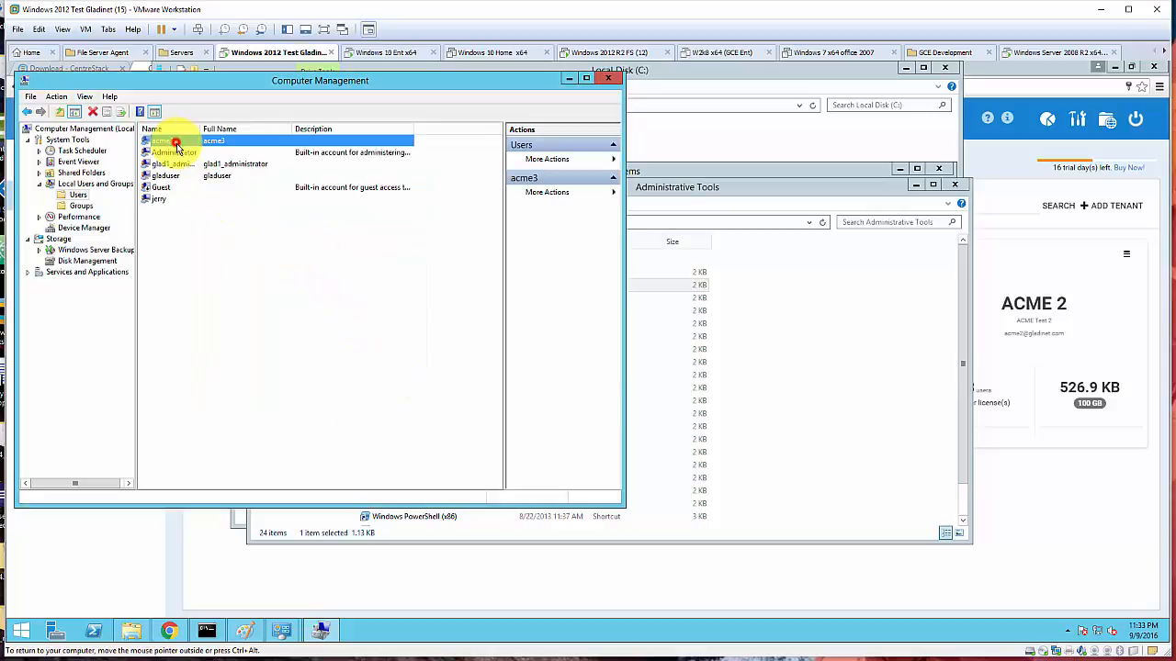
click(700, 172)
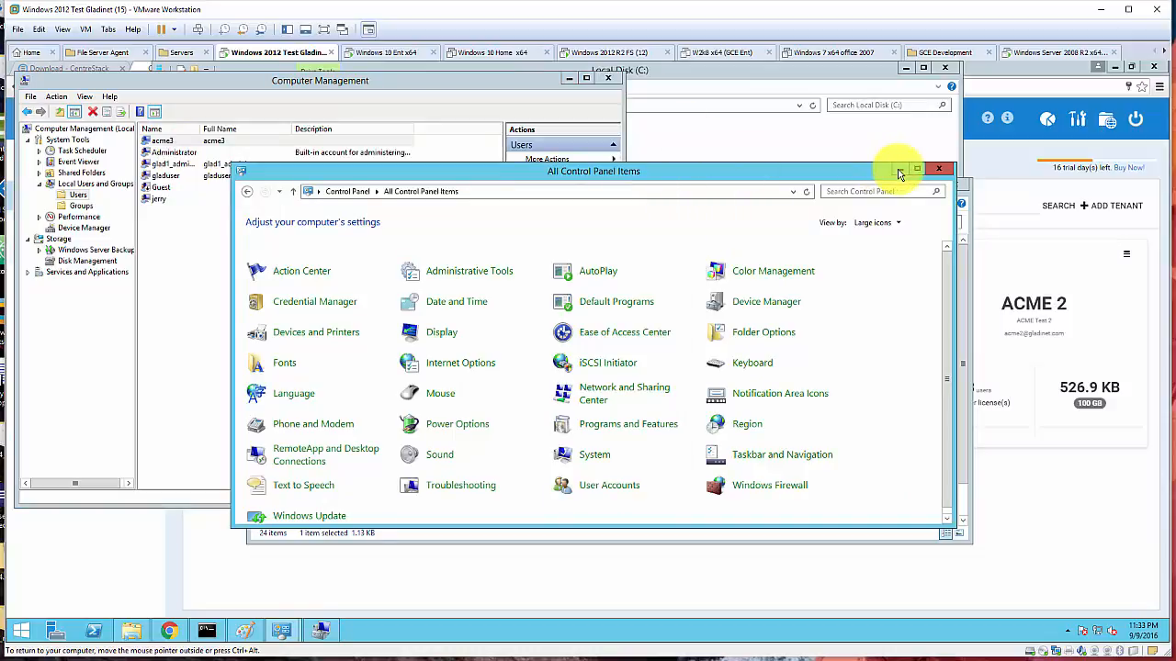
- Open the Security tab of the ACME3 folder's Properties on drive C
click(899, 169)
click(722, 142)
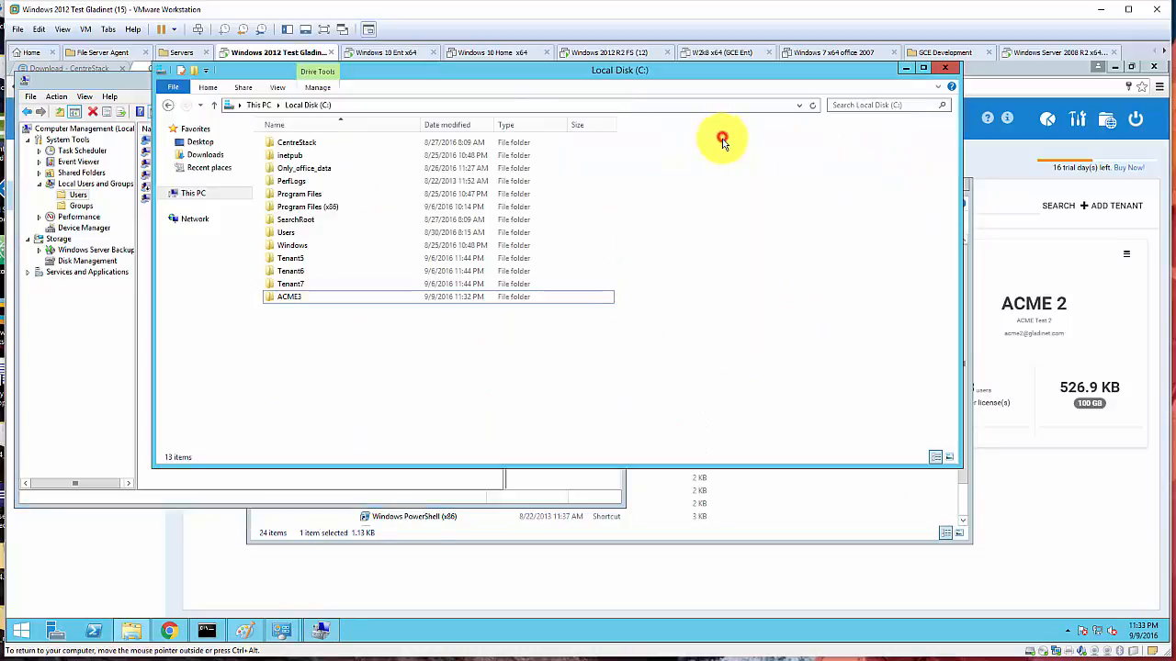
right_click(314, 295)
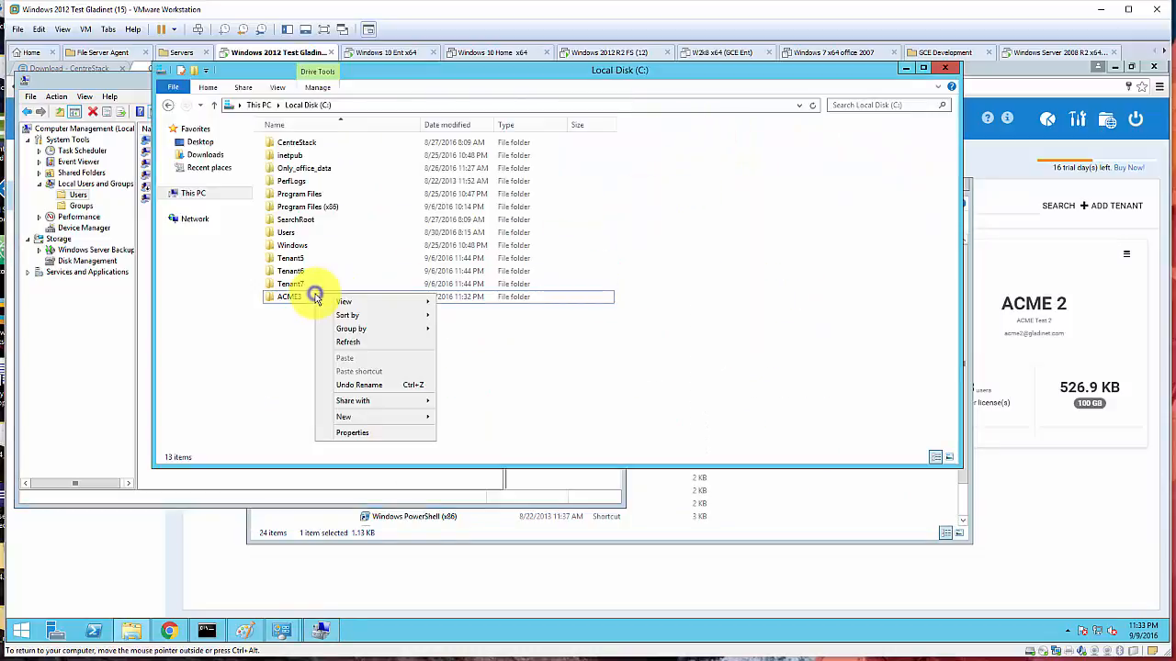
click(372, 433)
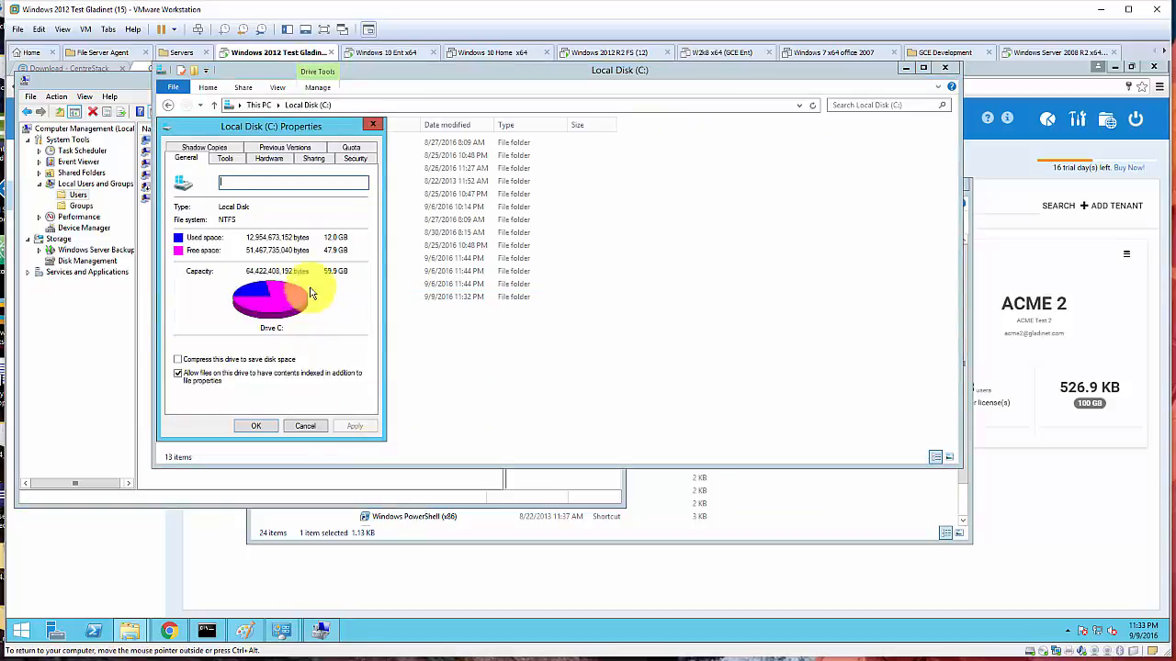
click(308, 425)
click(336, 296)
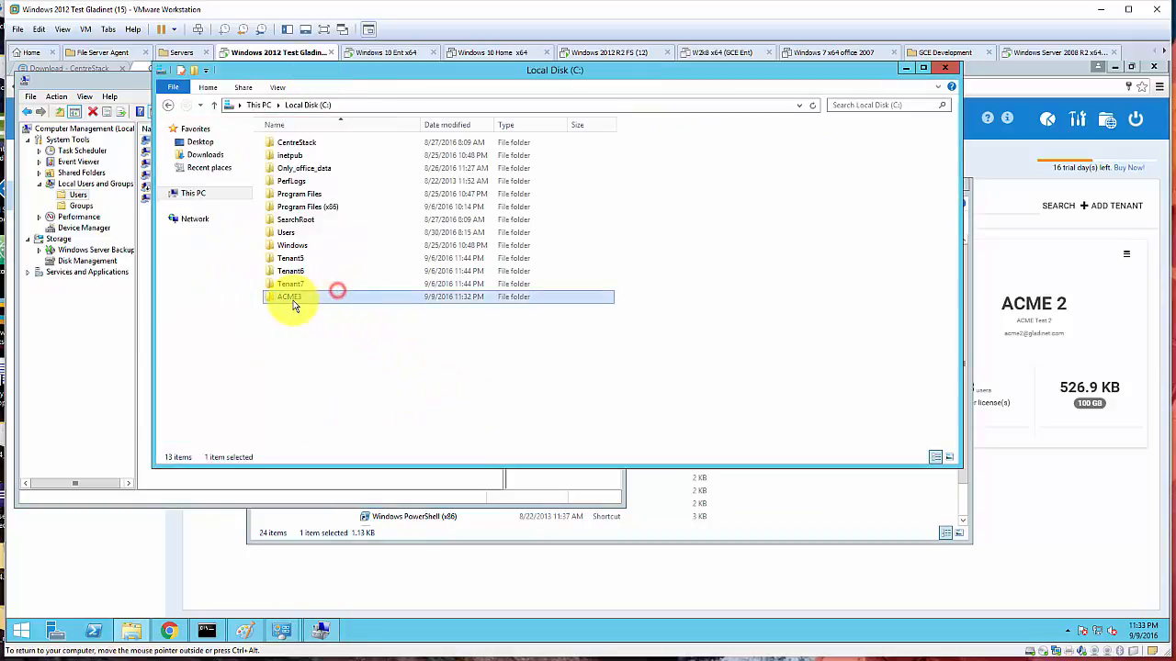
right_click(290, 303)
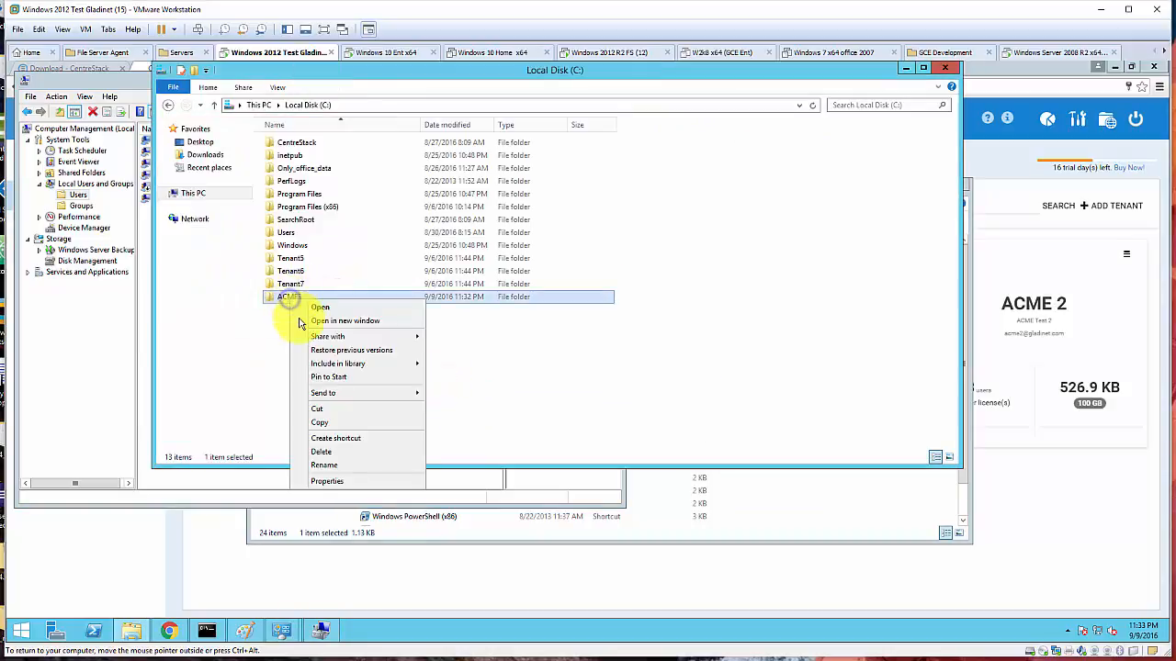
click(344, 479)
click(374, 329)
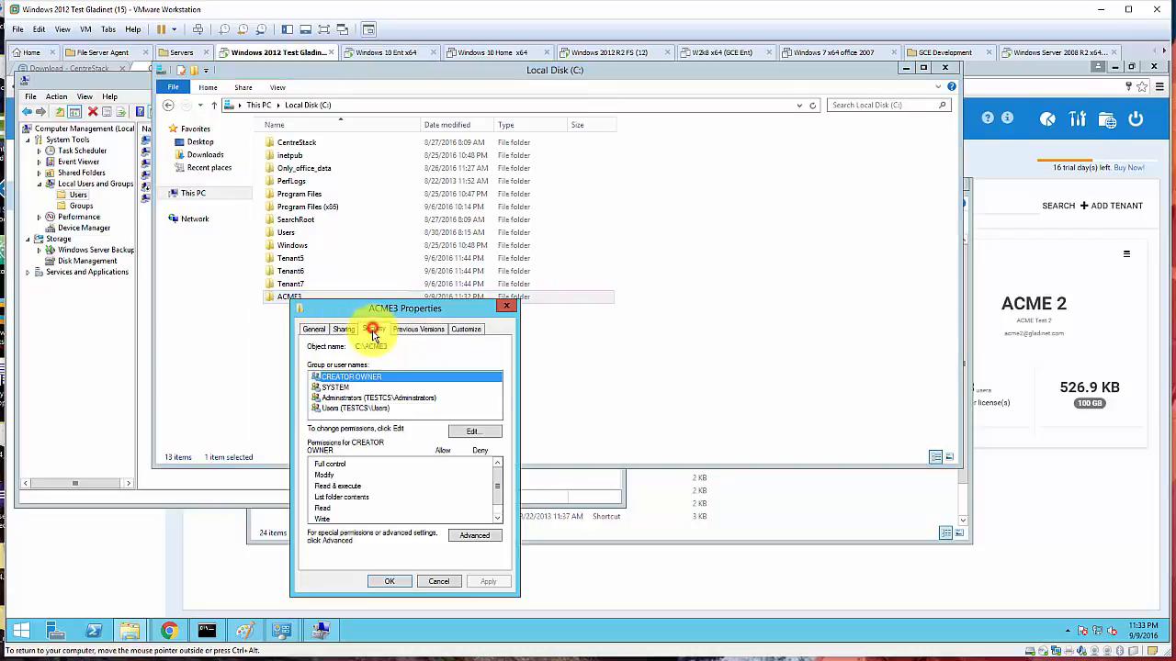
- Add user acme3 with Allow Full control, apply, and close the ACME3 Properties
click(468, 433)
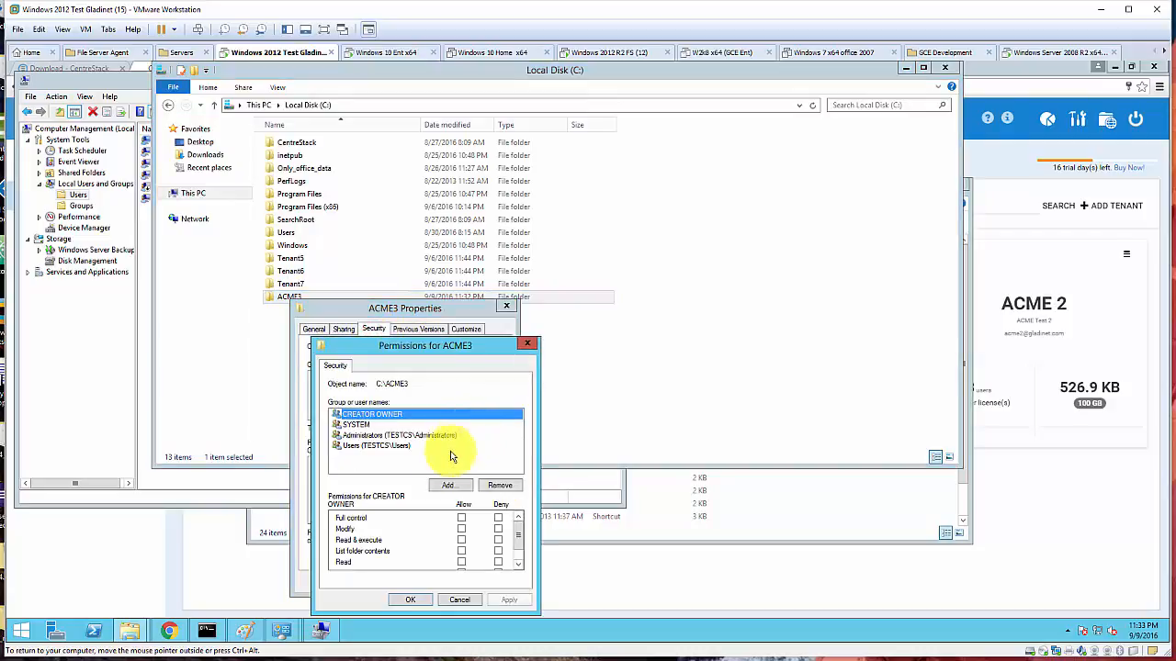
click(459, 490)
text(ac)
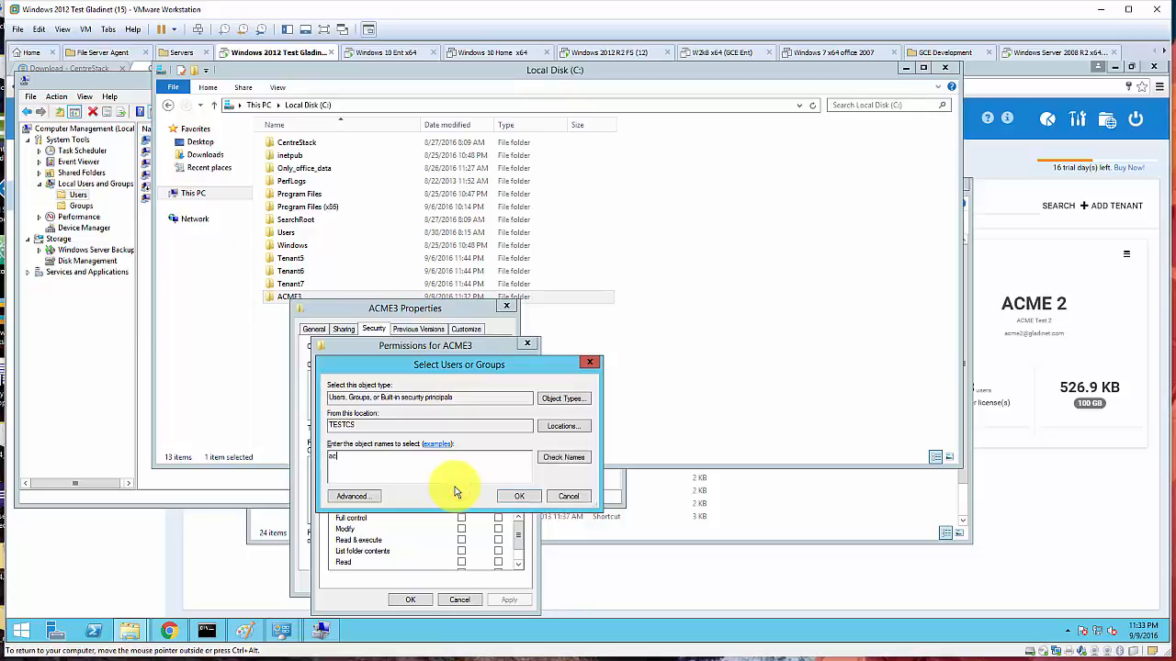
text(me3)
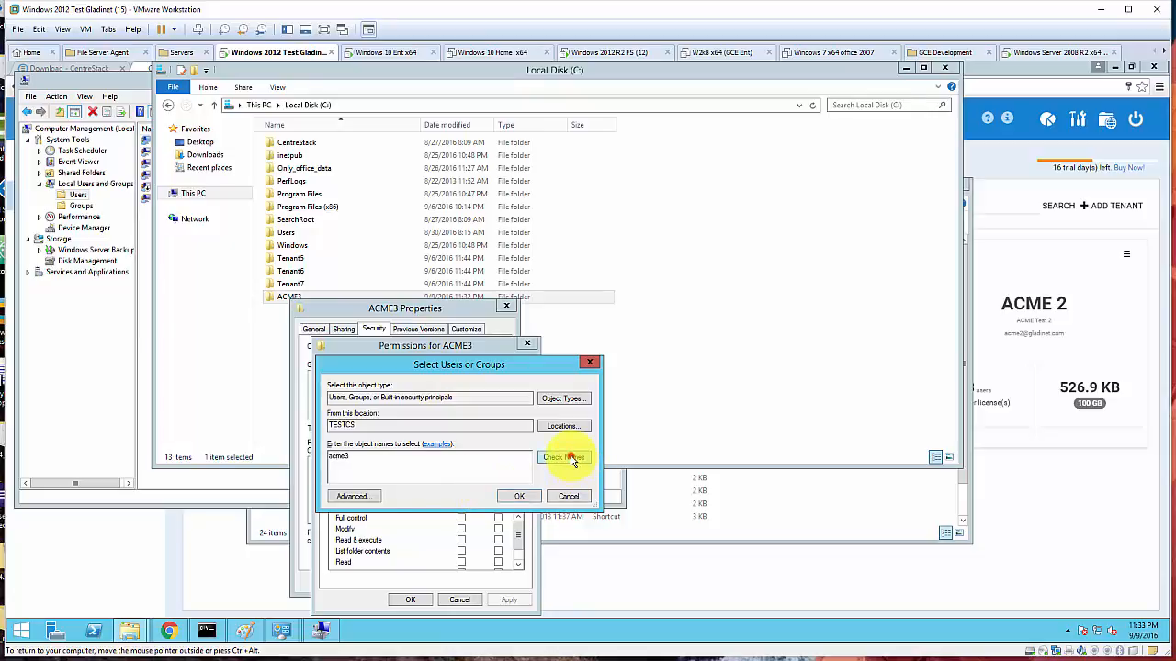
click(520, 496)
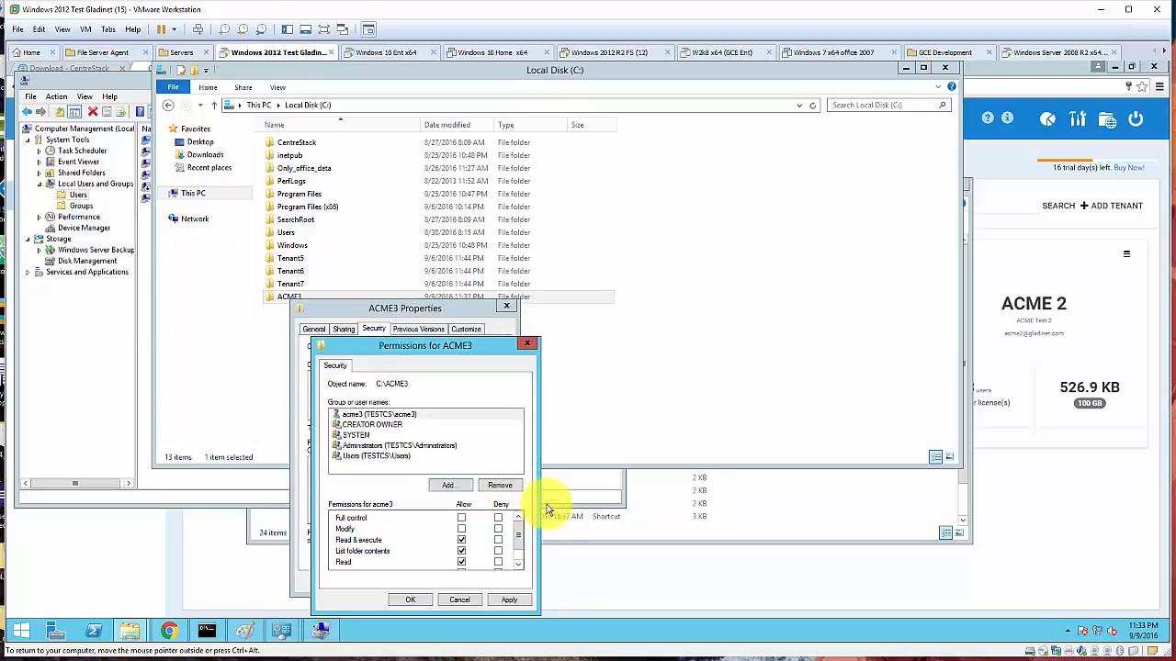
click(462, 518)
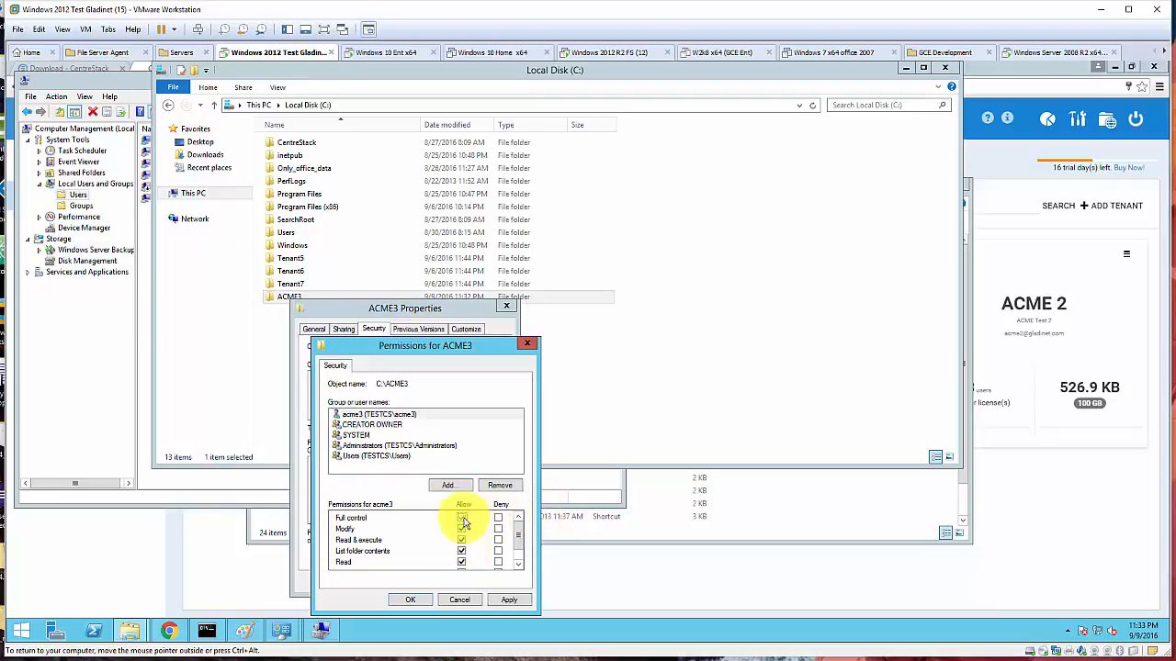
click(497, 600)
scroll(517, 538, down, 1)
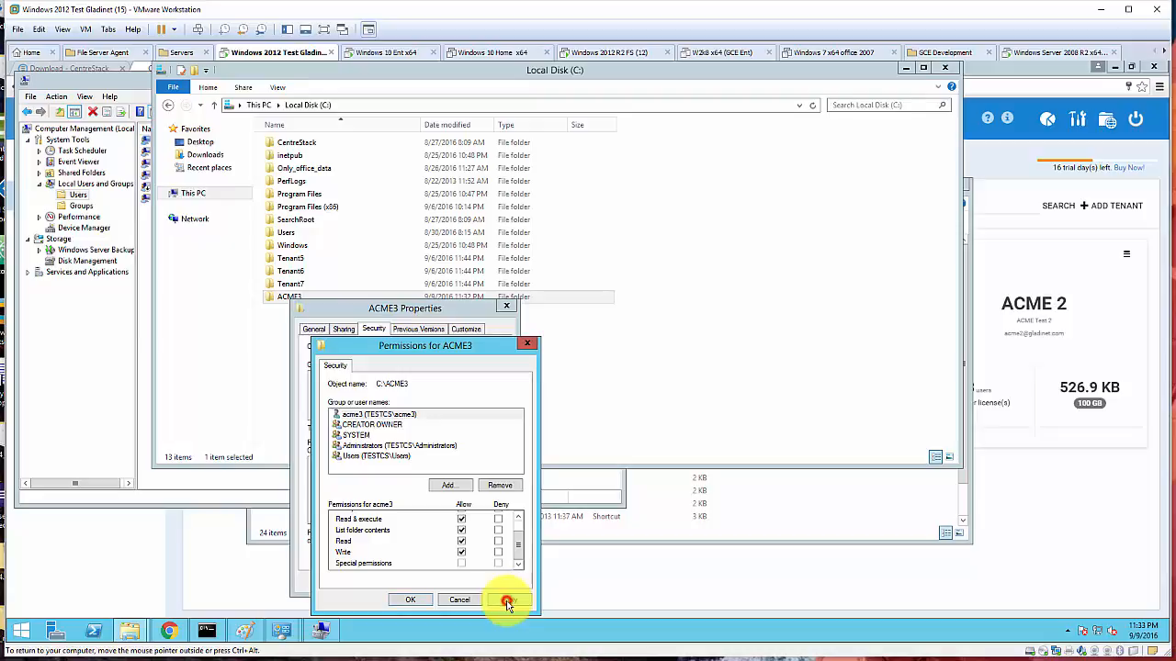
click(411, 600)
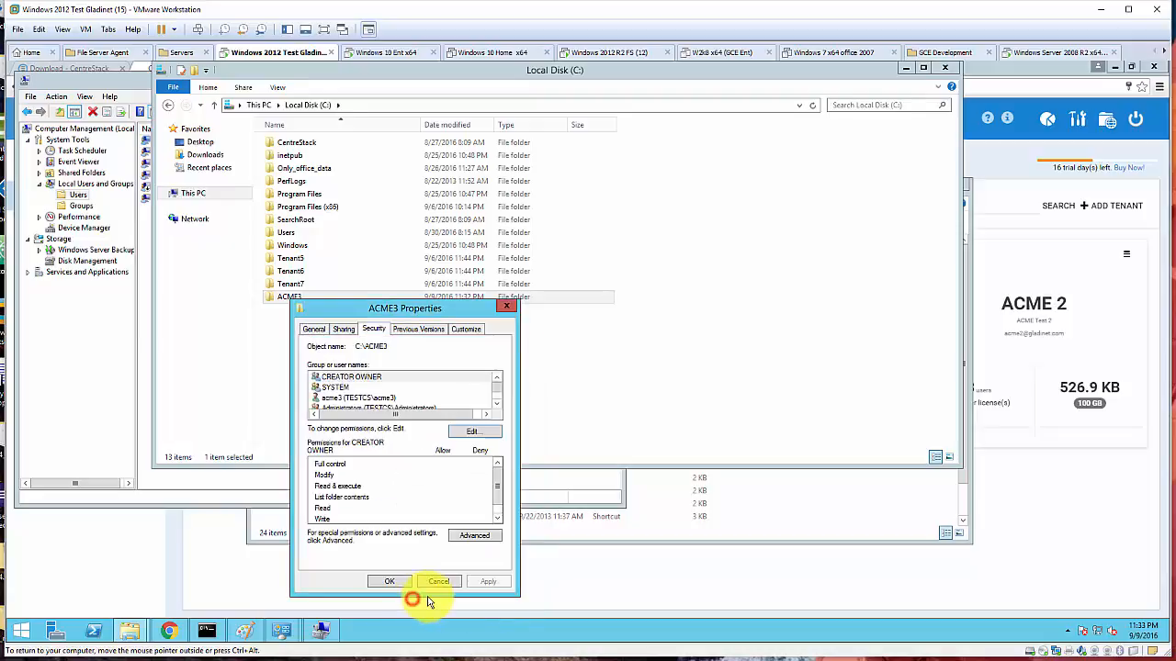
click(354, 398)
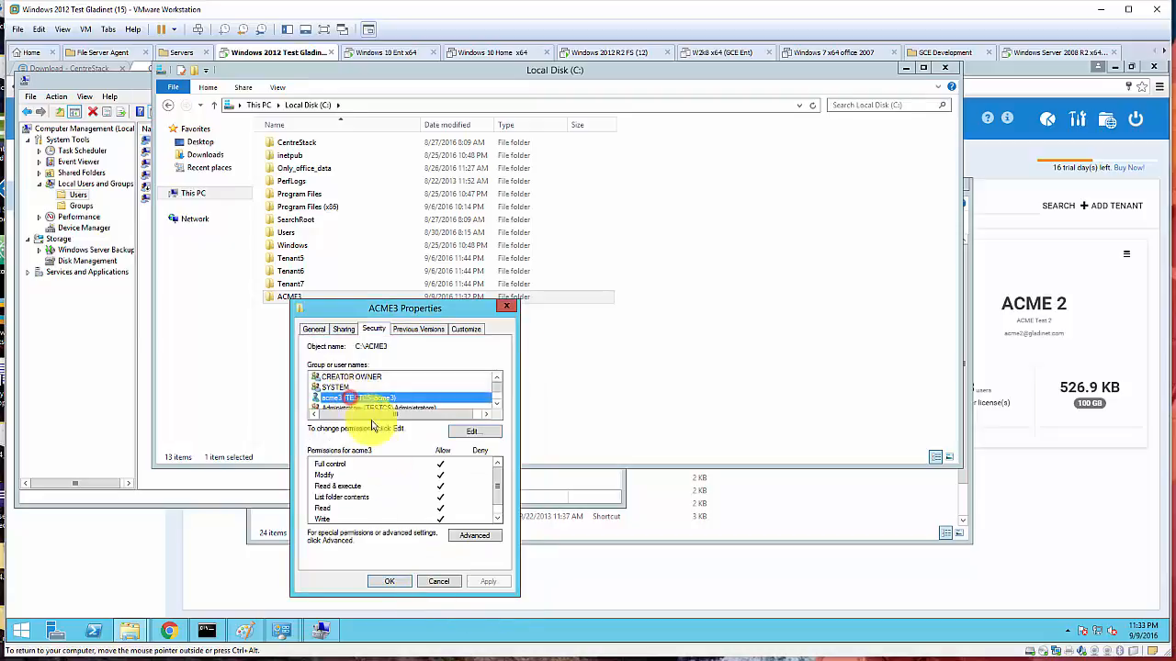
click(393, 580)
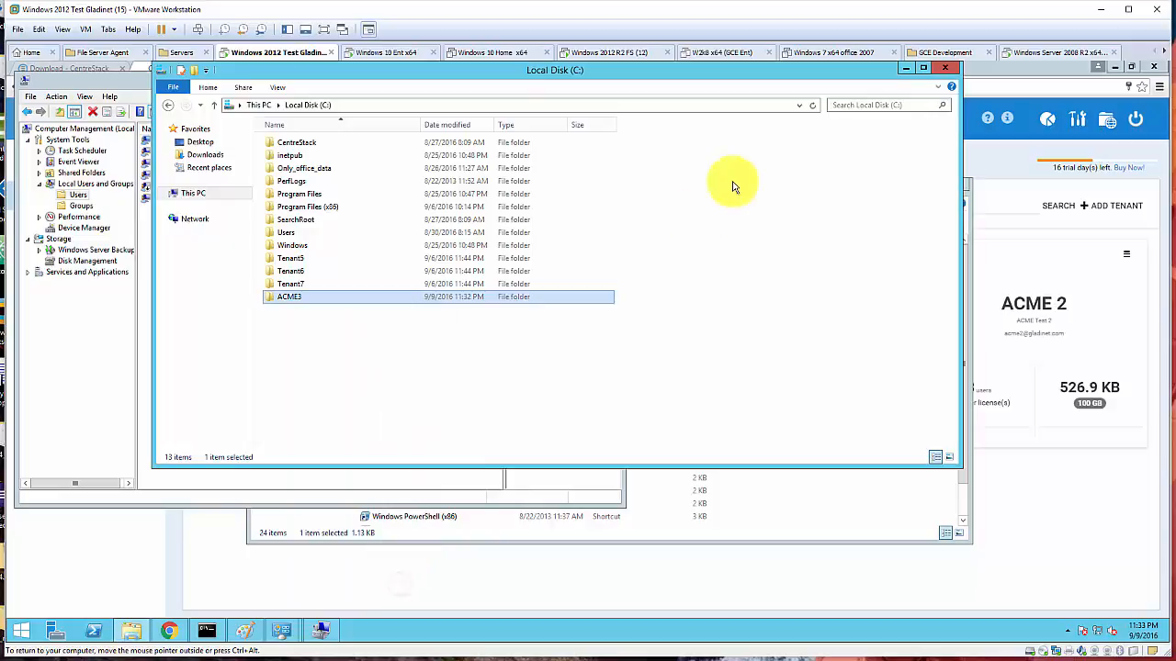
click(905, 73)
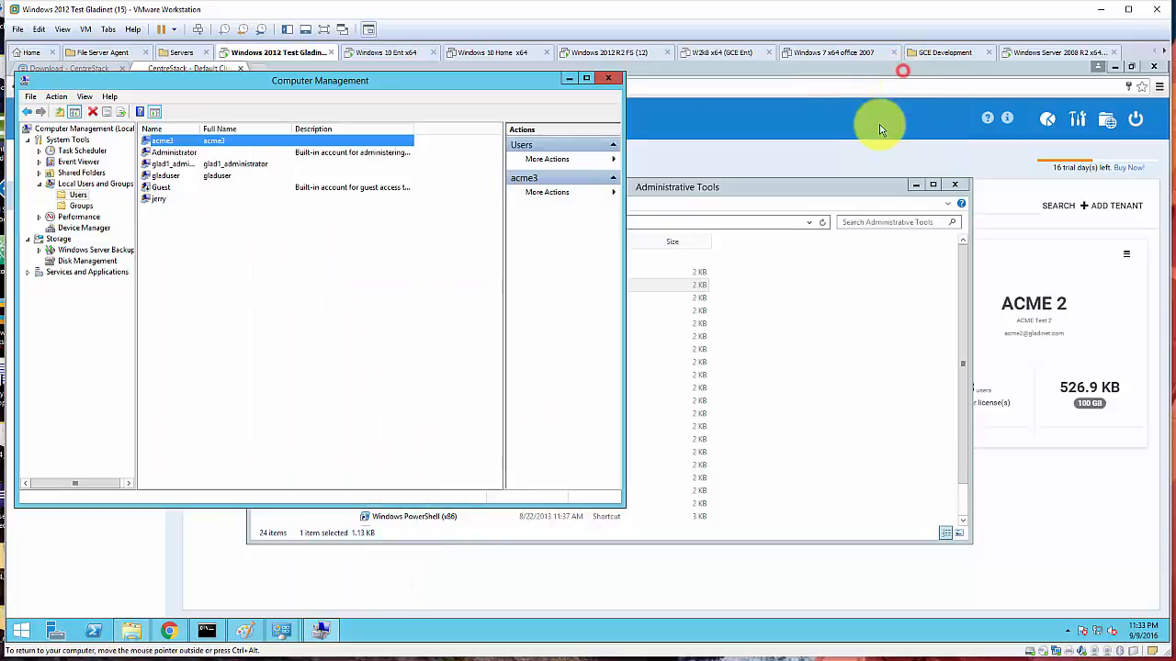
- Start a new tenant and enter the admin's first name and last name 'Test Tenant'
click(567, 79)
click(915, 185)
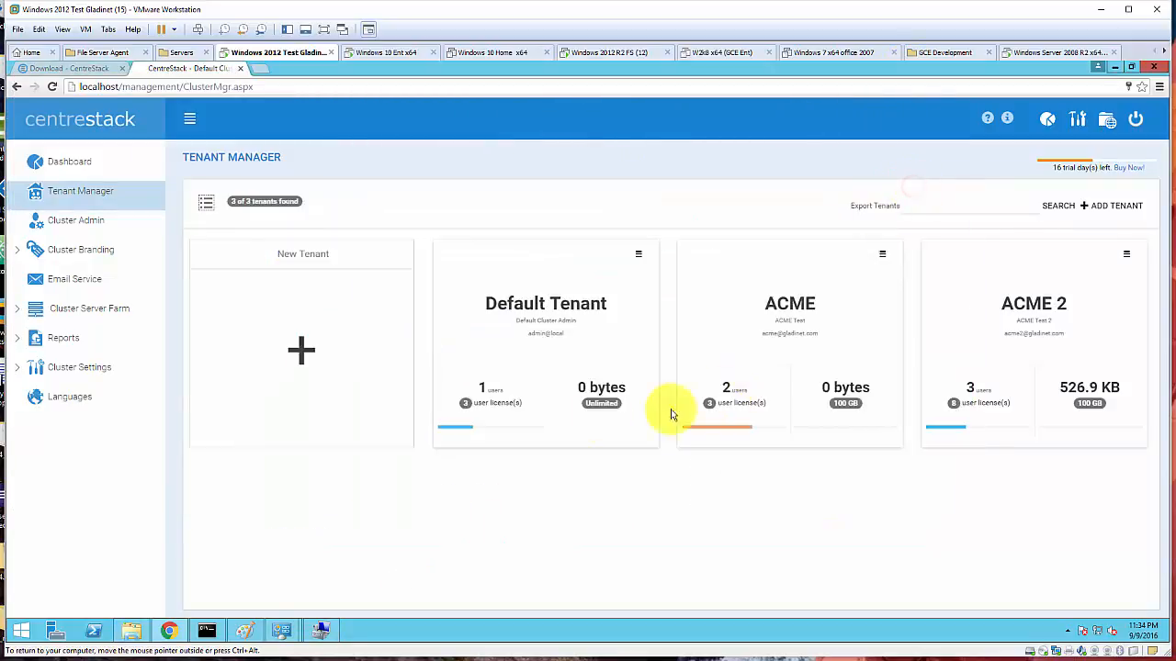
click(307, 350)
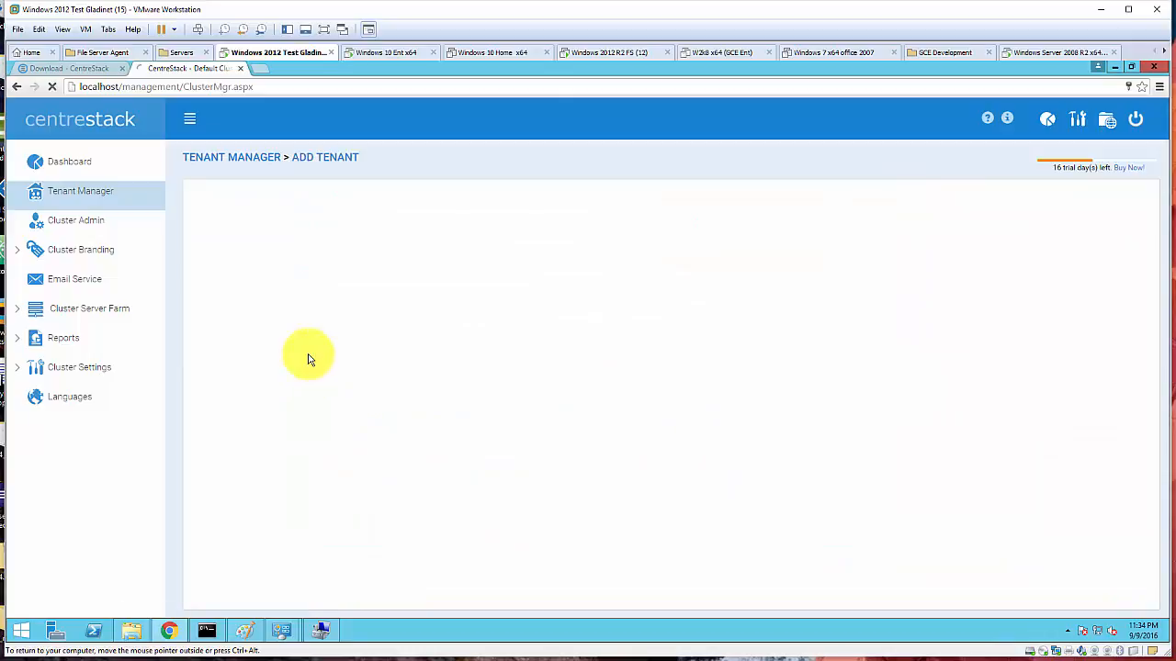
click(242, 243)
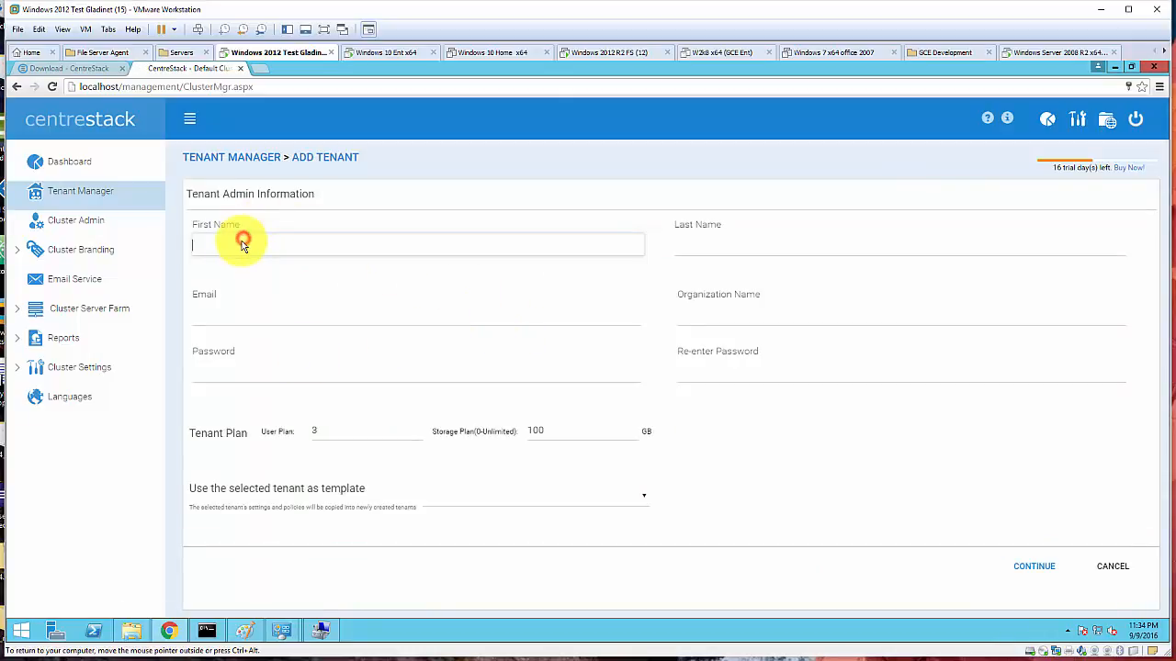
text(ACME3)
key(Tab)
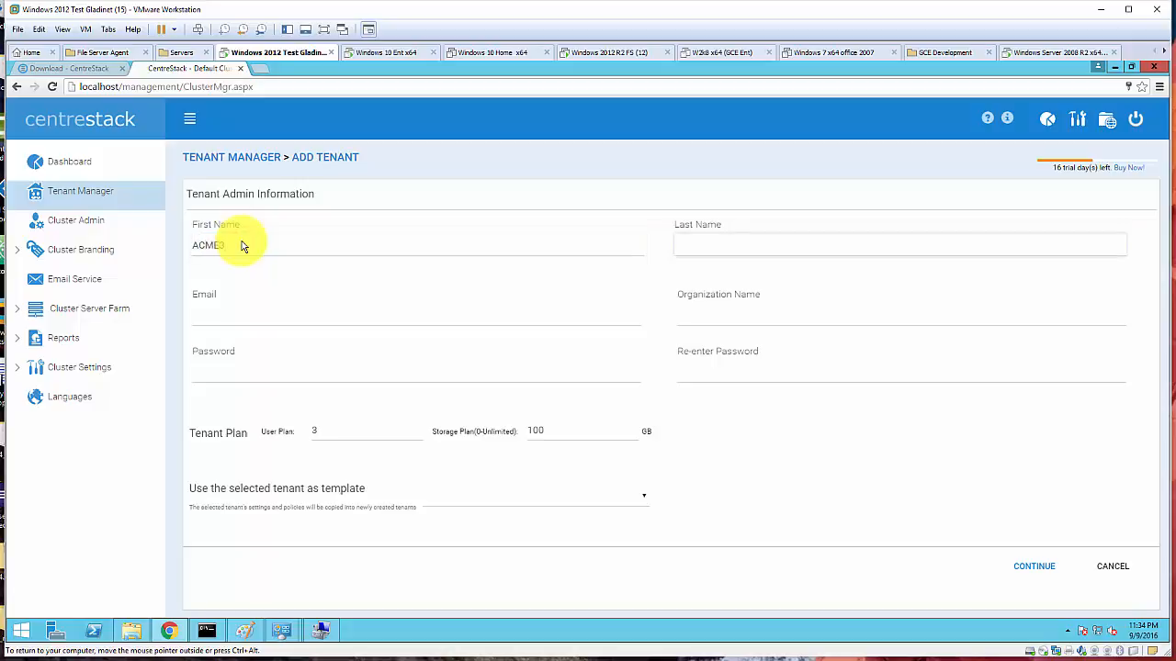
text(Test Tenant)
- Fill in the tenant admin's e-mail address and password twice, then continue
key(Tab)
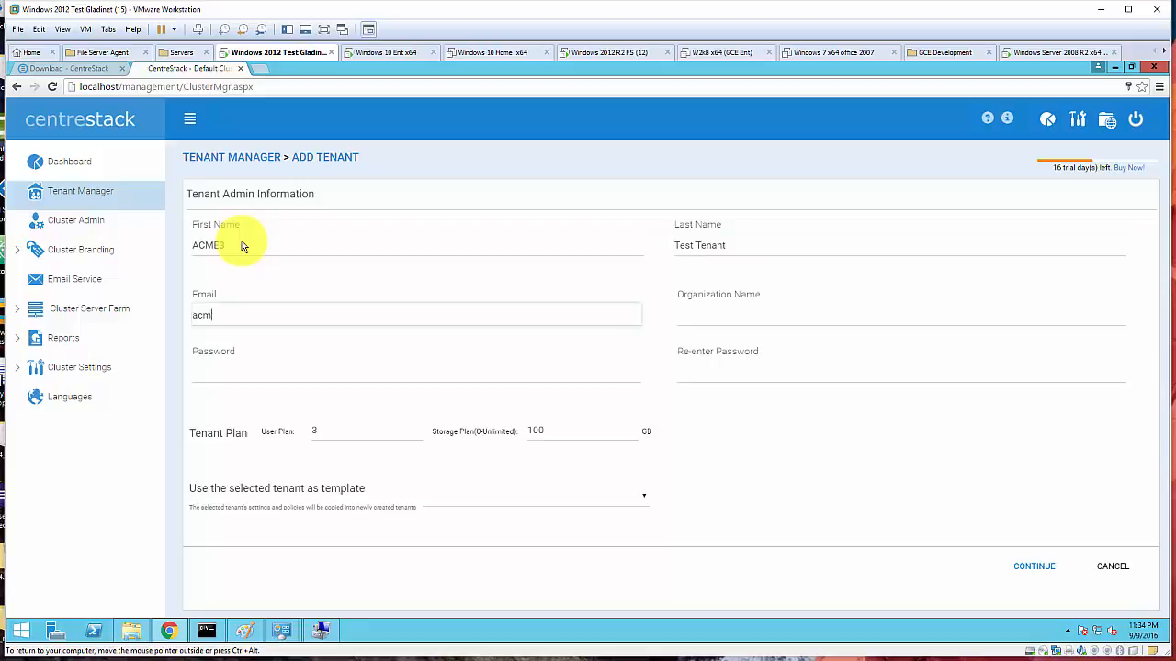
key(Tab)
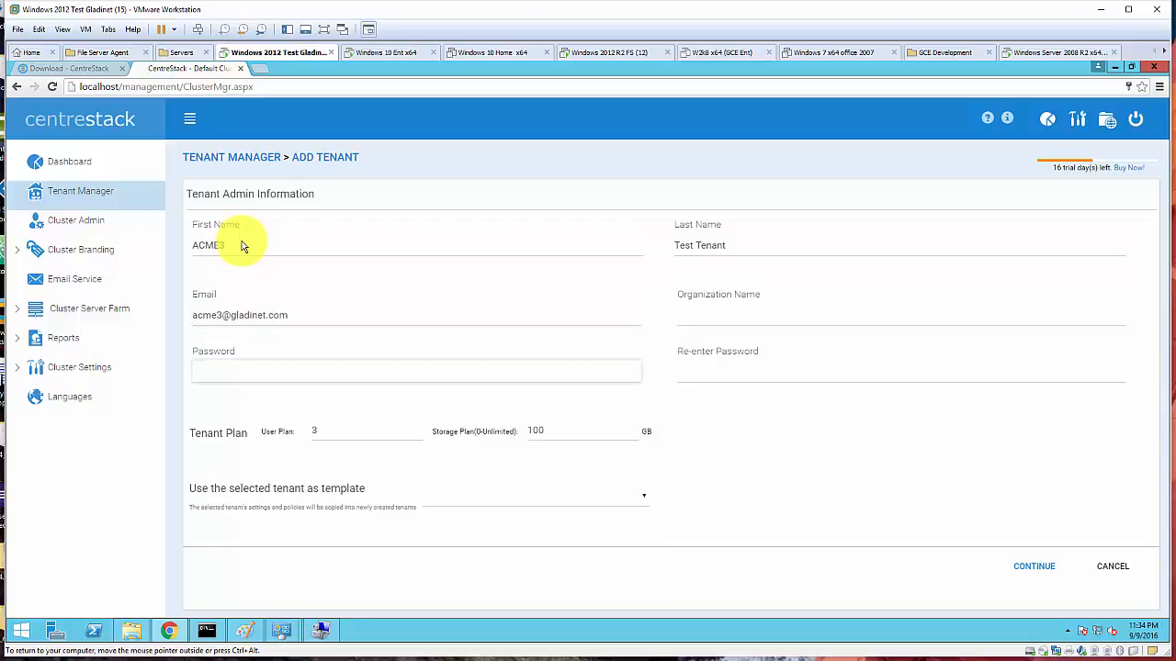
text(11)
click(704, 372)
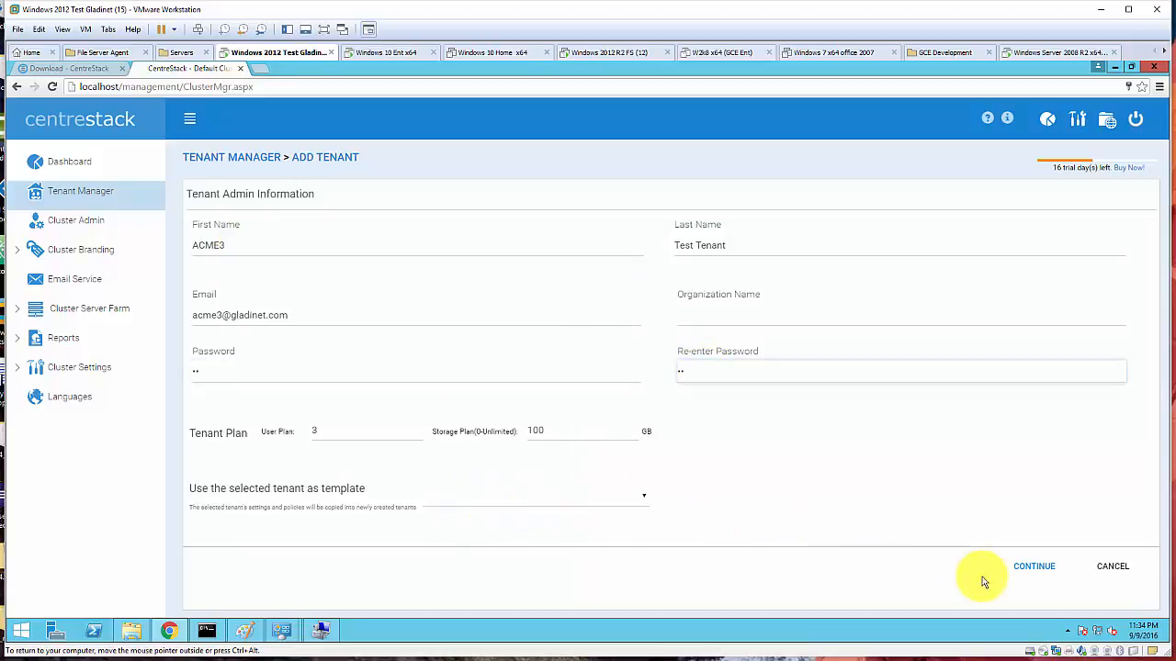
click(1036, 568)
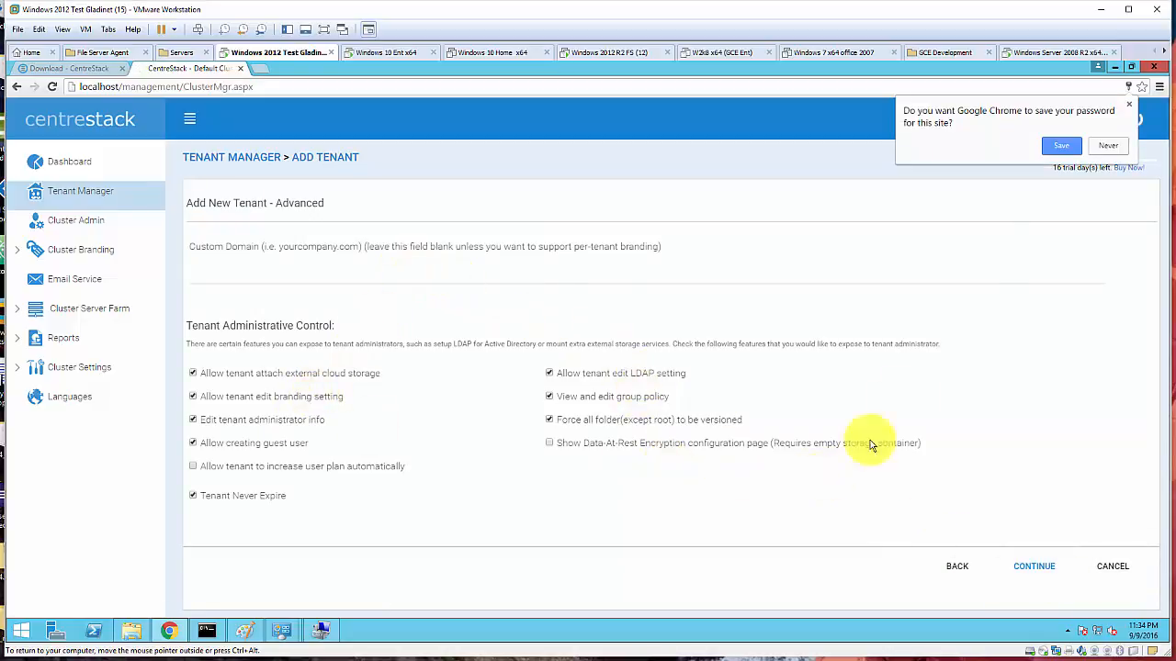
- Dismiss Chrome's password prompt and select 'Use existing file server or local disk as enterprise storage'
click(1059, 147)
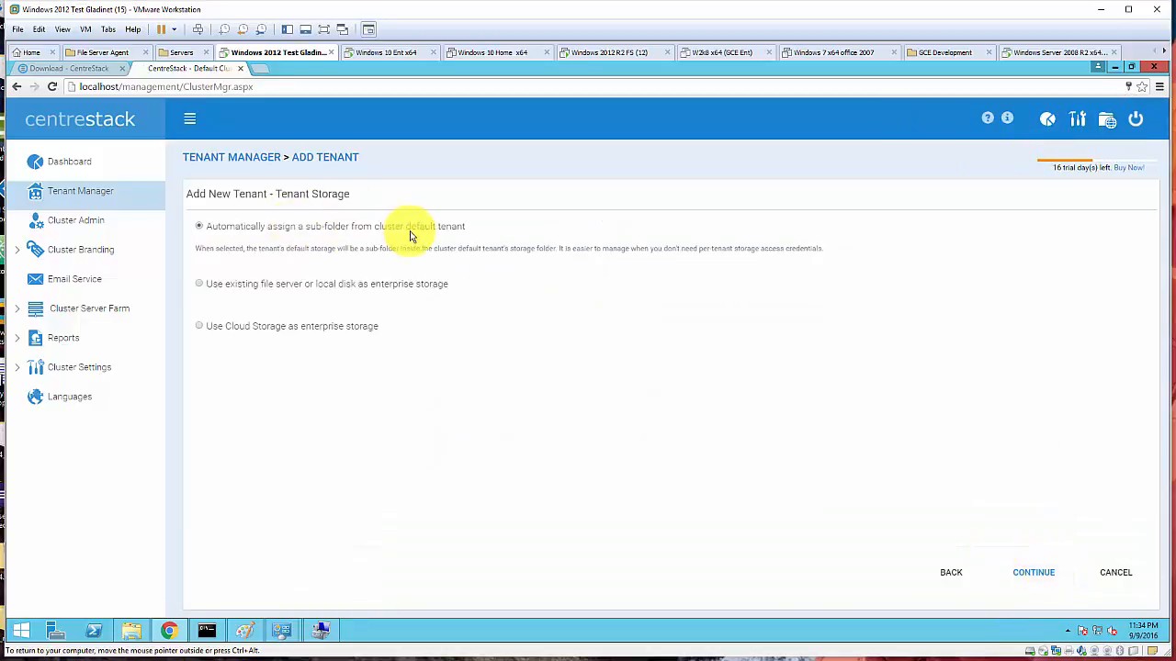
drag(467, 228, 298, 229)
drag(397, 284, 298, 287)
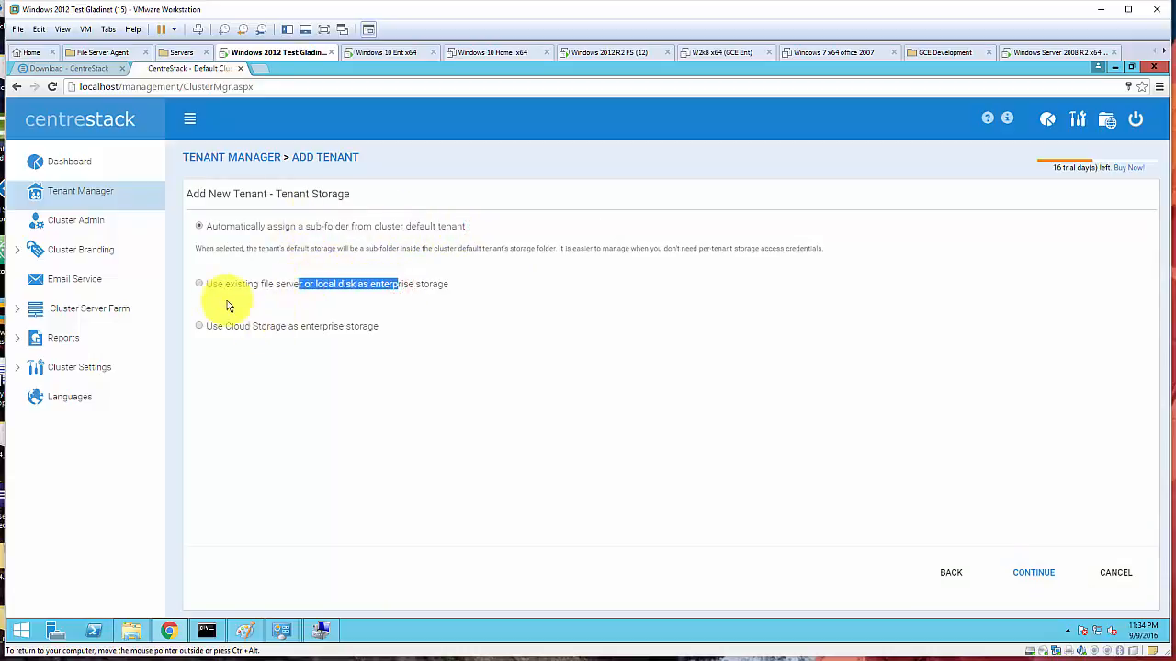
click(199, 284)
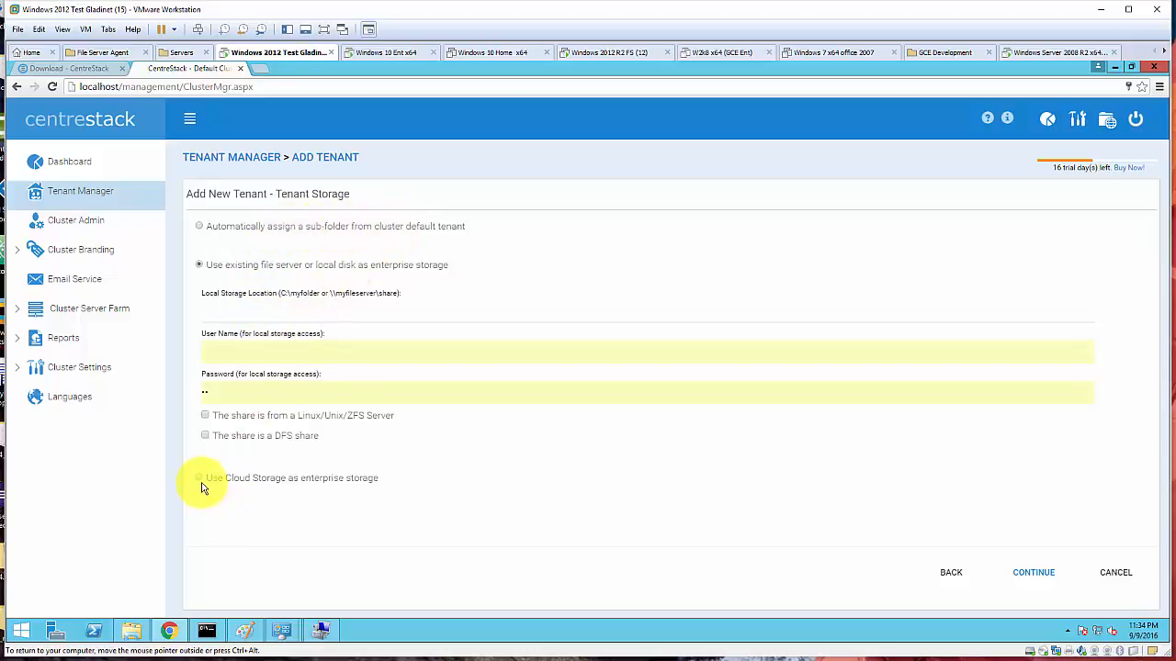
- Enter c:\ACME3 as Local Storage Location, user name acme3, replace the autofilled password, and continue
click(241, 316)
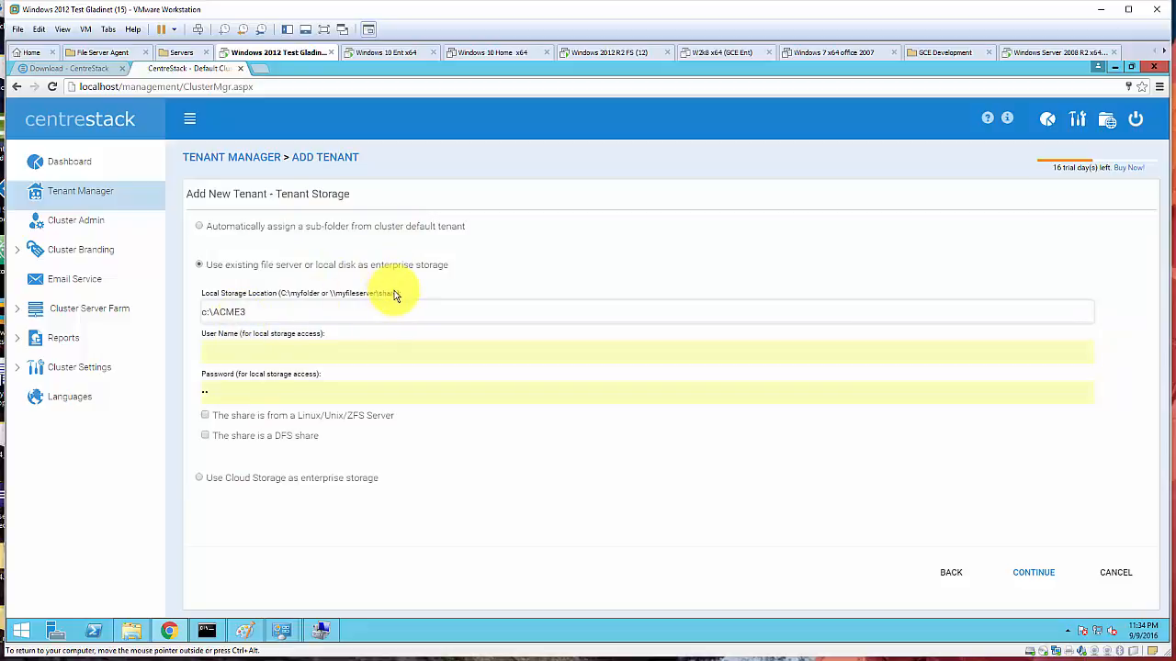
drag(395, 297, 328, 297)
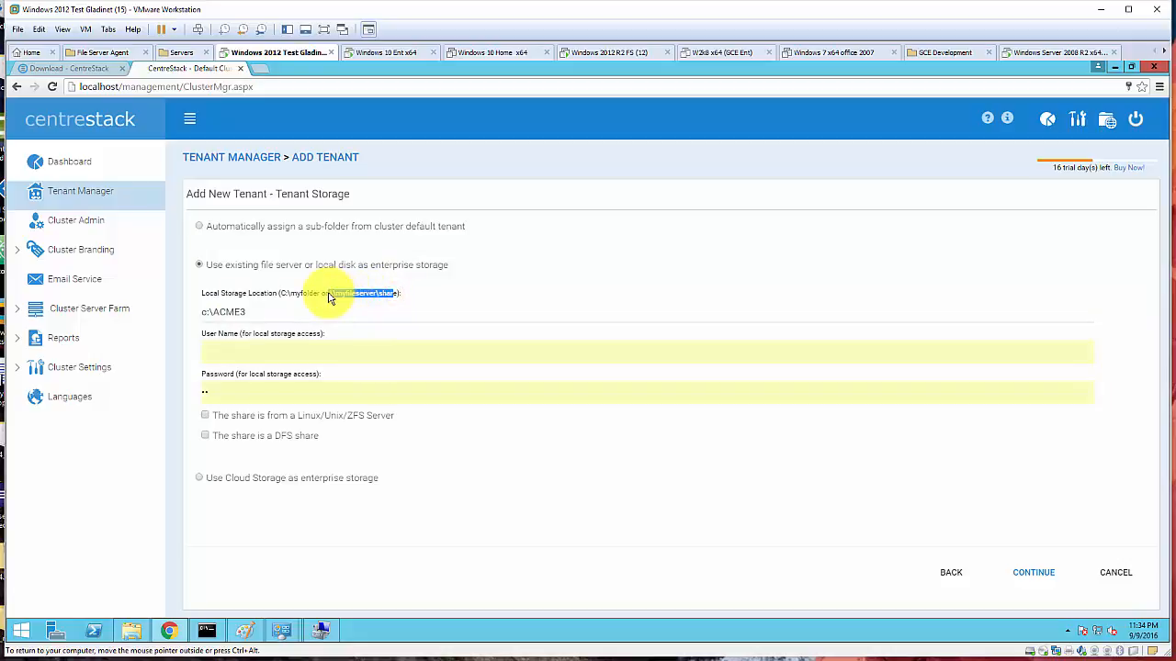
click(267, 359)
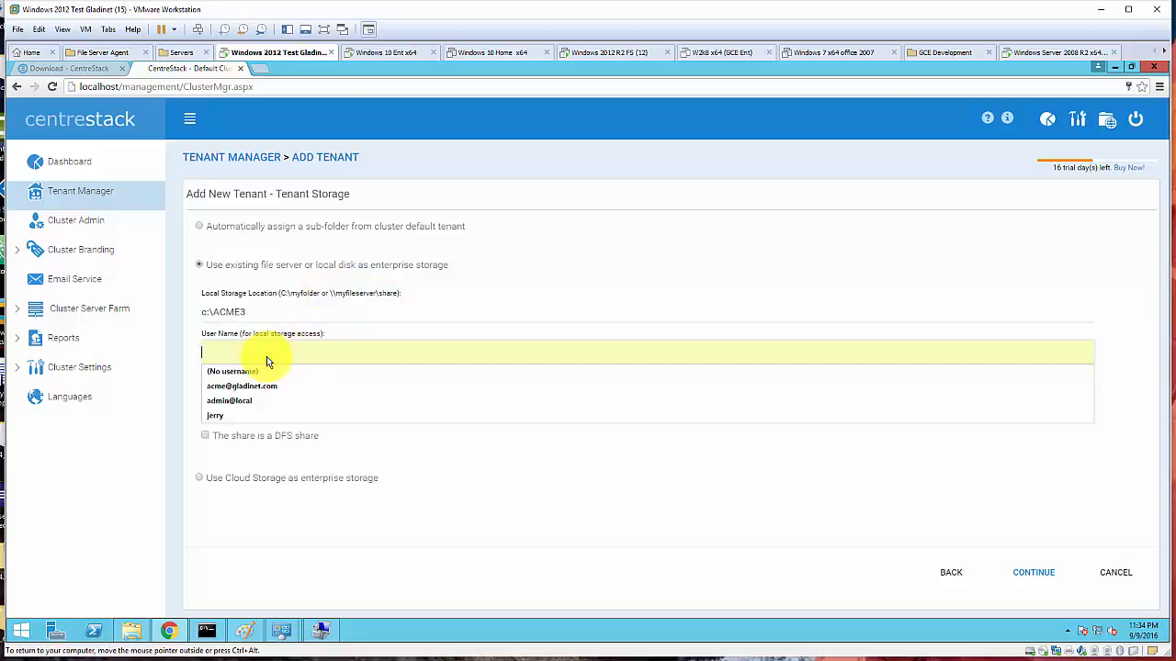
text(acme3)
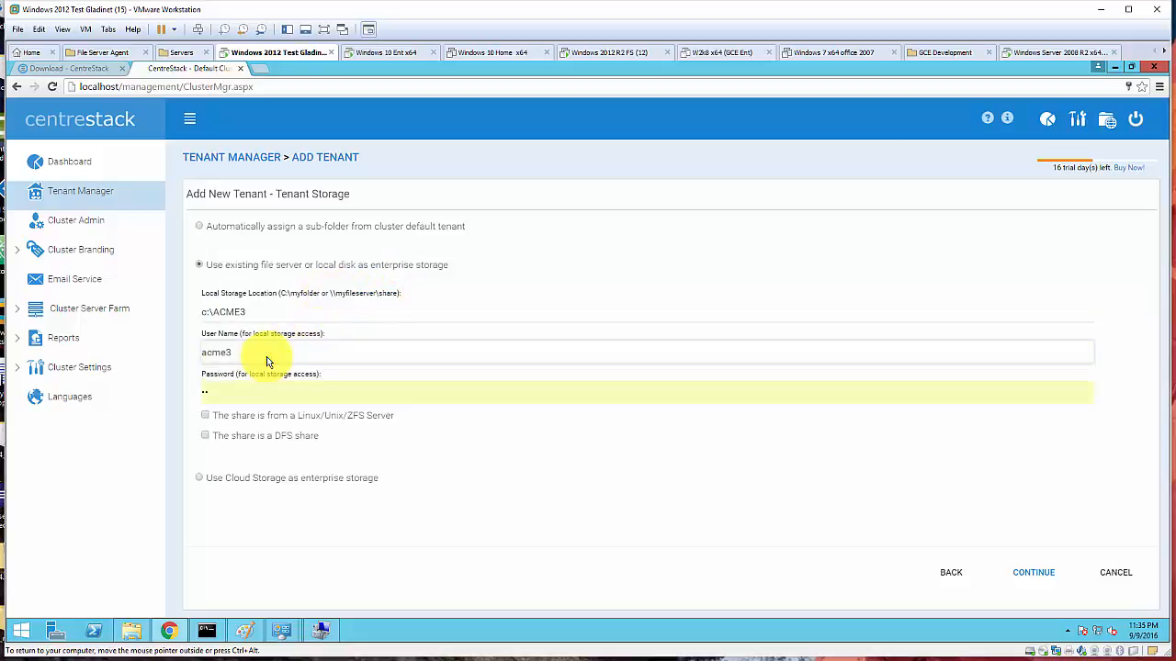
drag(231, 397, 179, 393)
key(BackSpace)
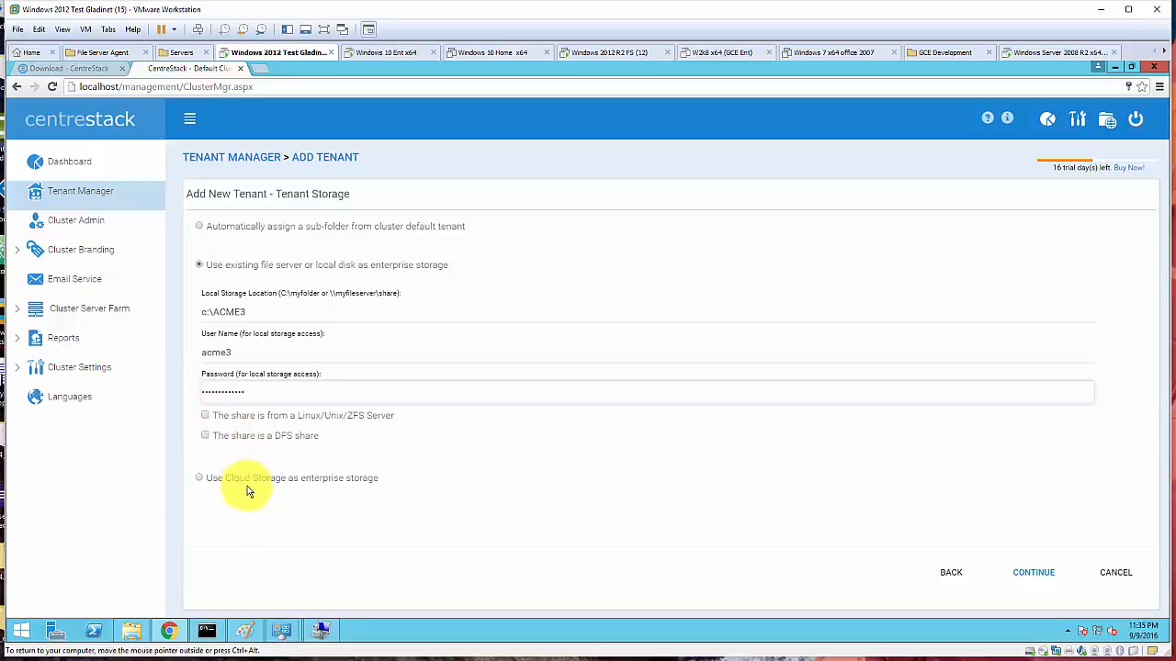
click(1034, 572)
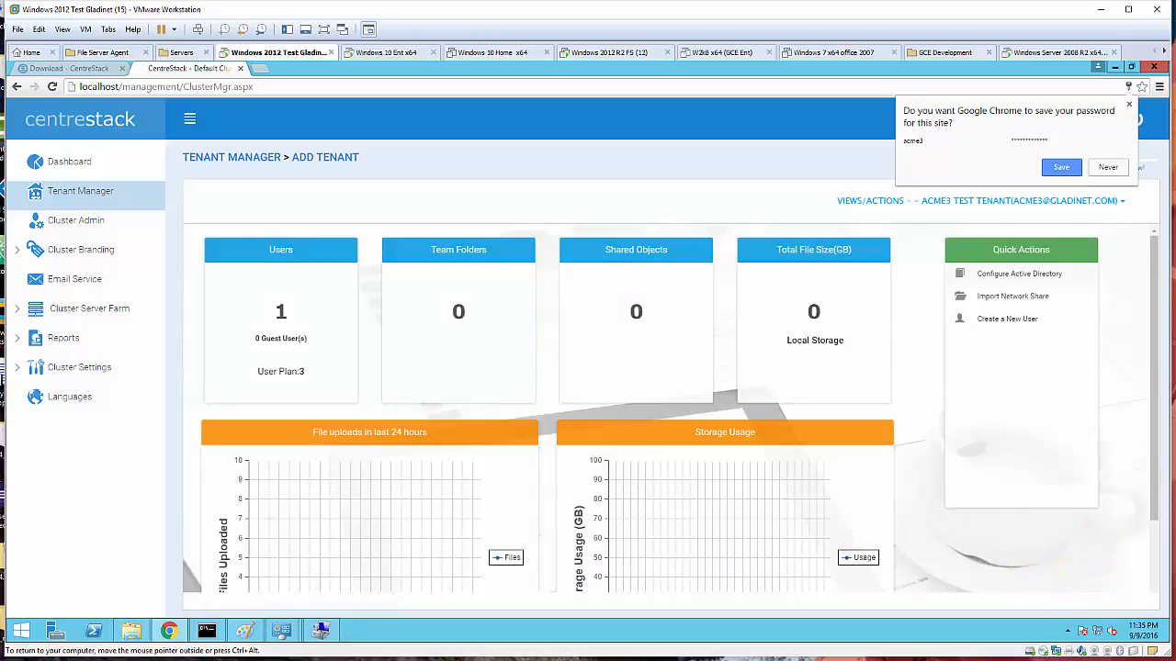
- Save the storage credentials in Chrome's save-password prompt once the tenant is created
click(1058, 166)
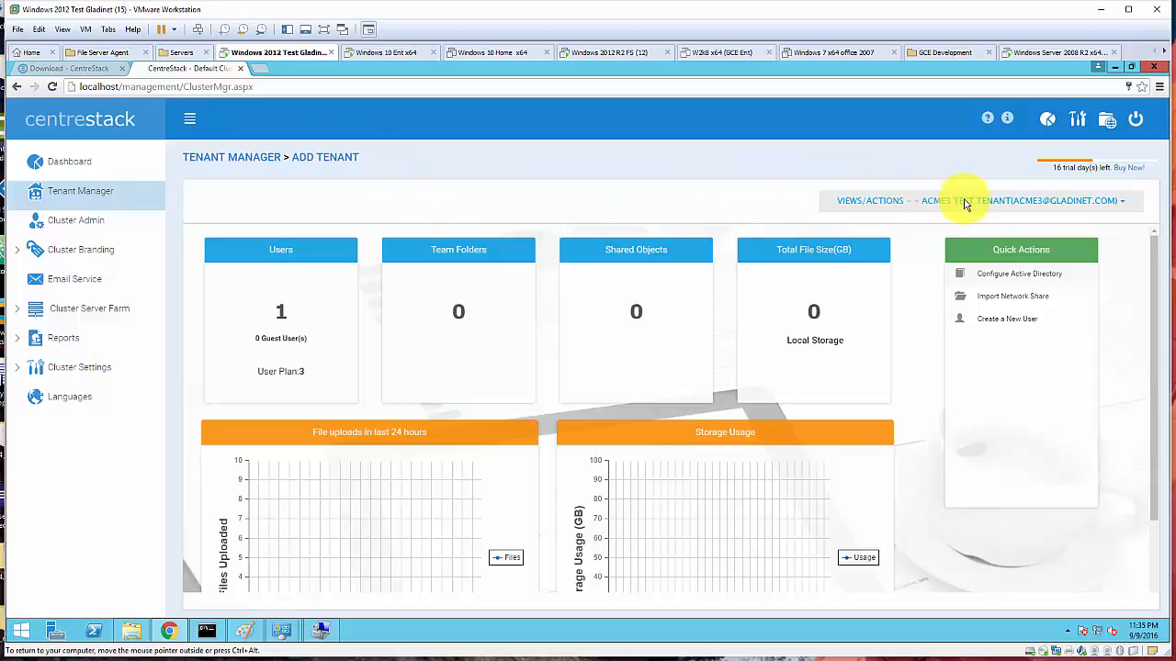
- Check the ACME3 tenant card in Tenant Manager, then log out of the admin console
click(80, 192)
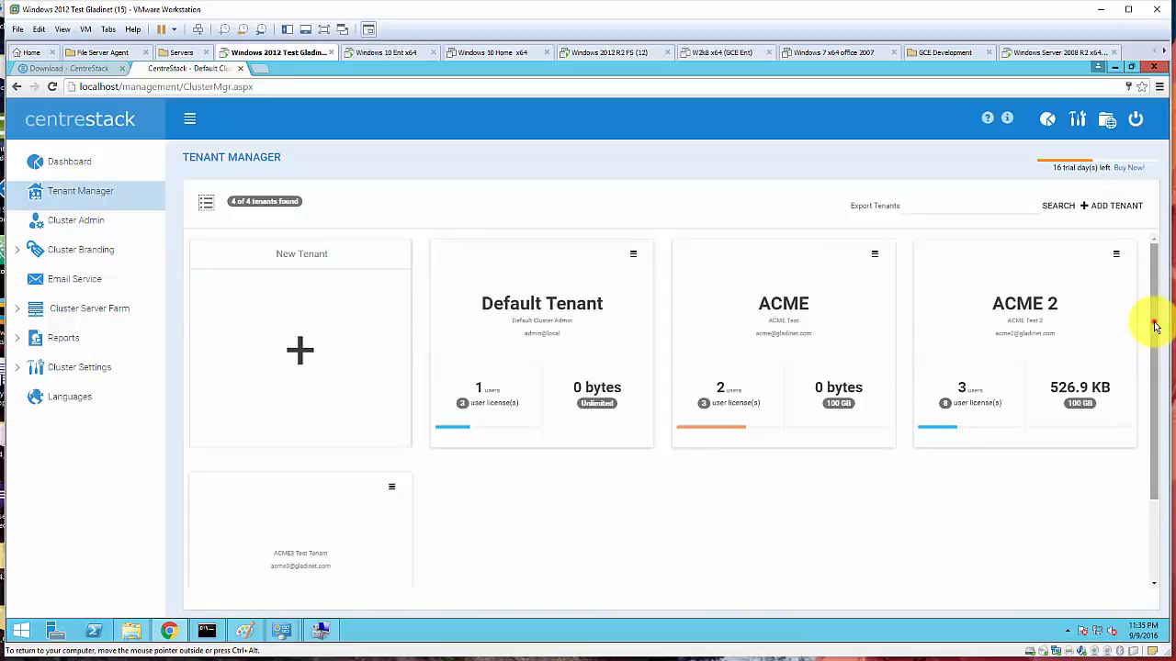
drag(1154, 320, 1133, 388)
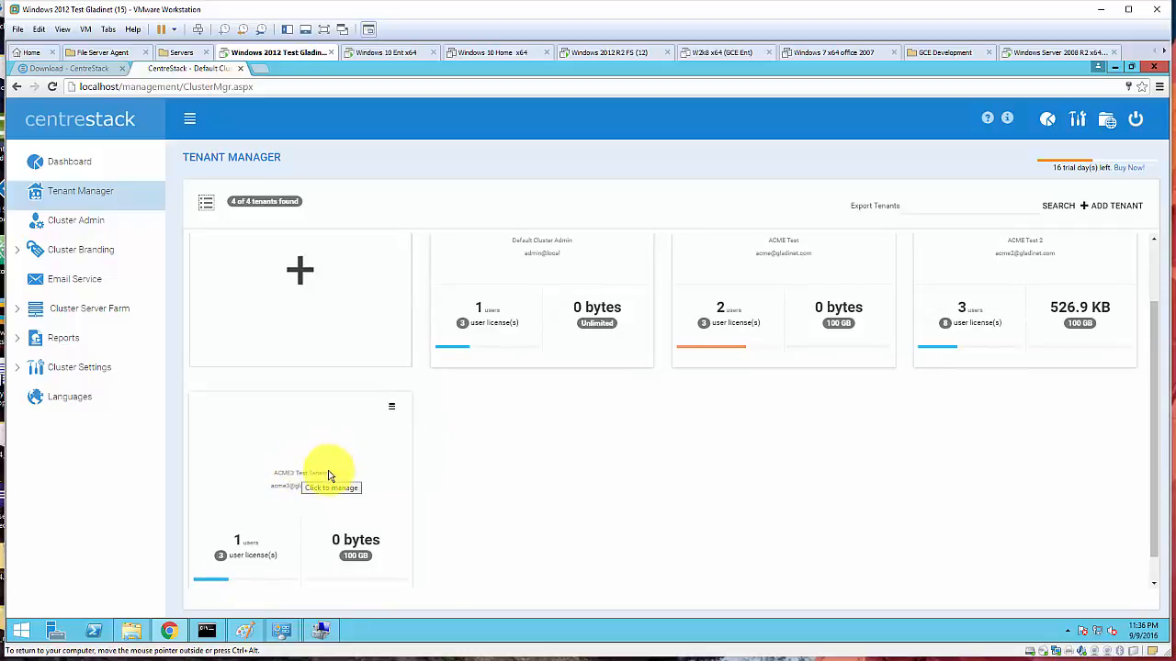
scroll(776, 419, up, 2)
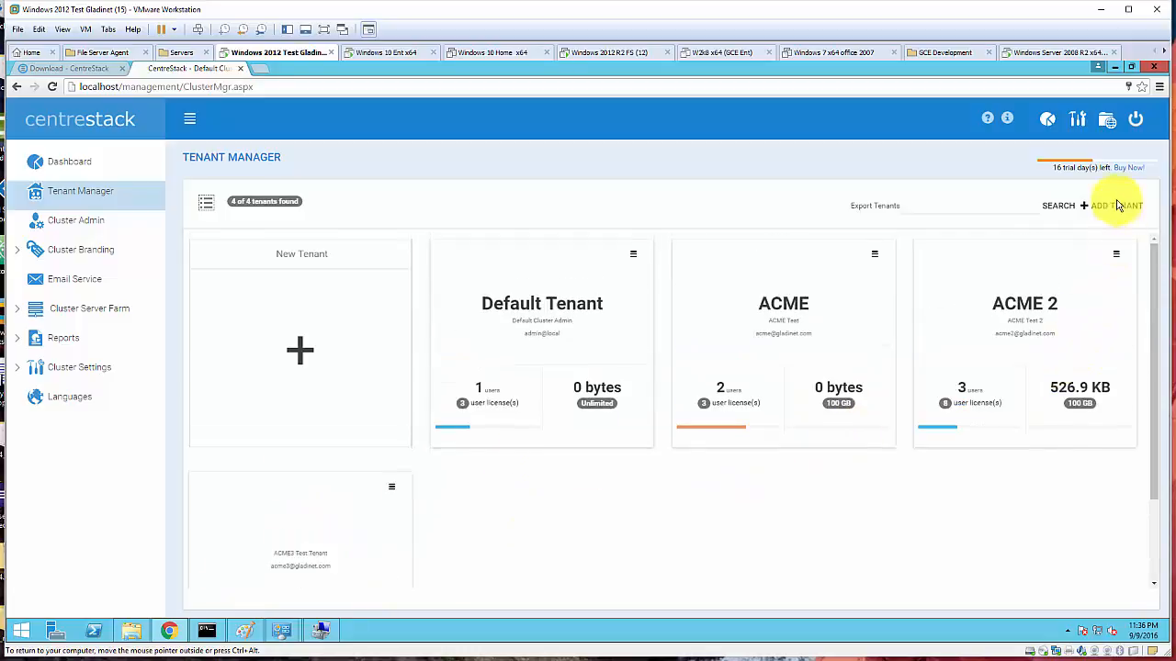
click(1136, 120)
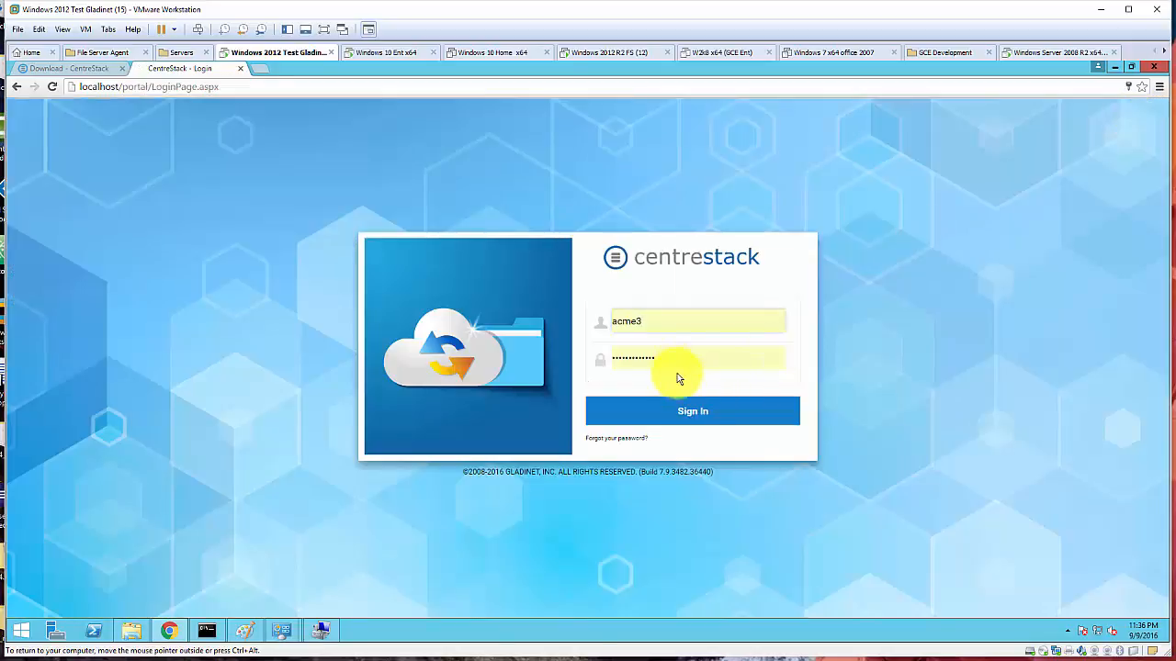
- Sign in to the ACME3 tenant portal with the tenant admin's e-mail and password
click(673, 328)
text(@gladinet.com)
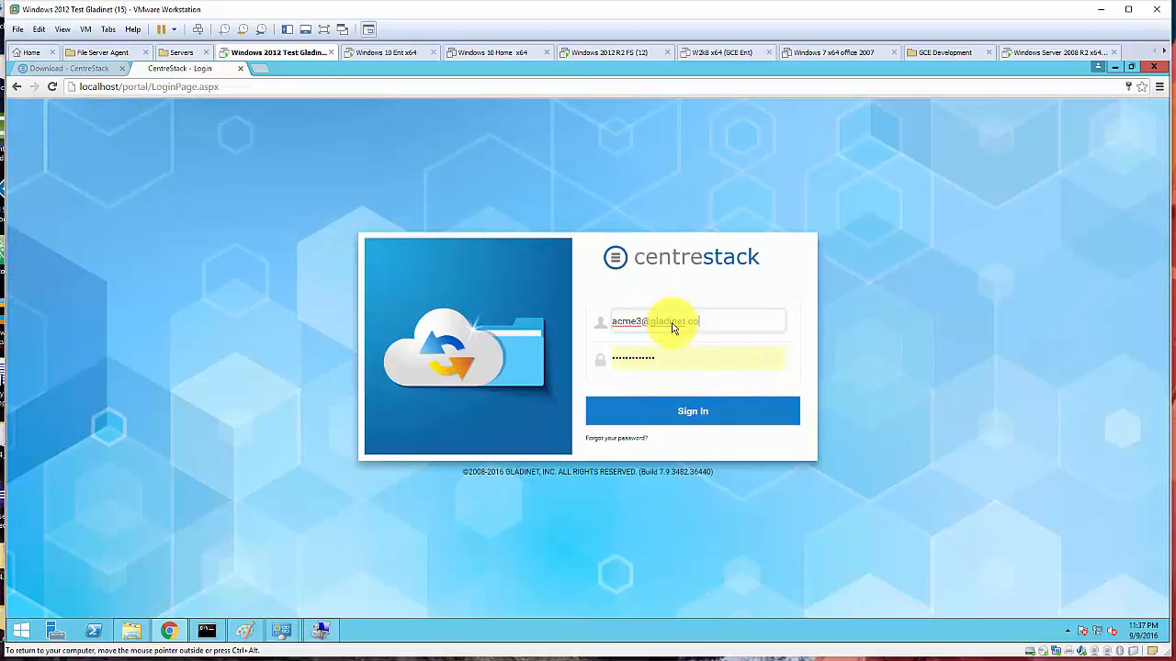
key(Tab)
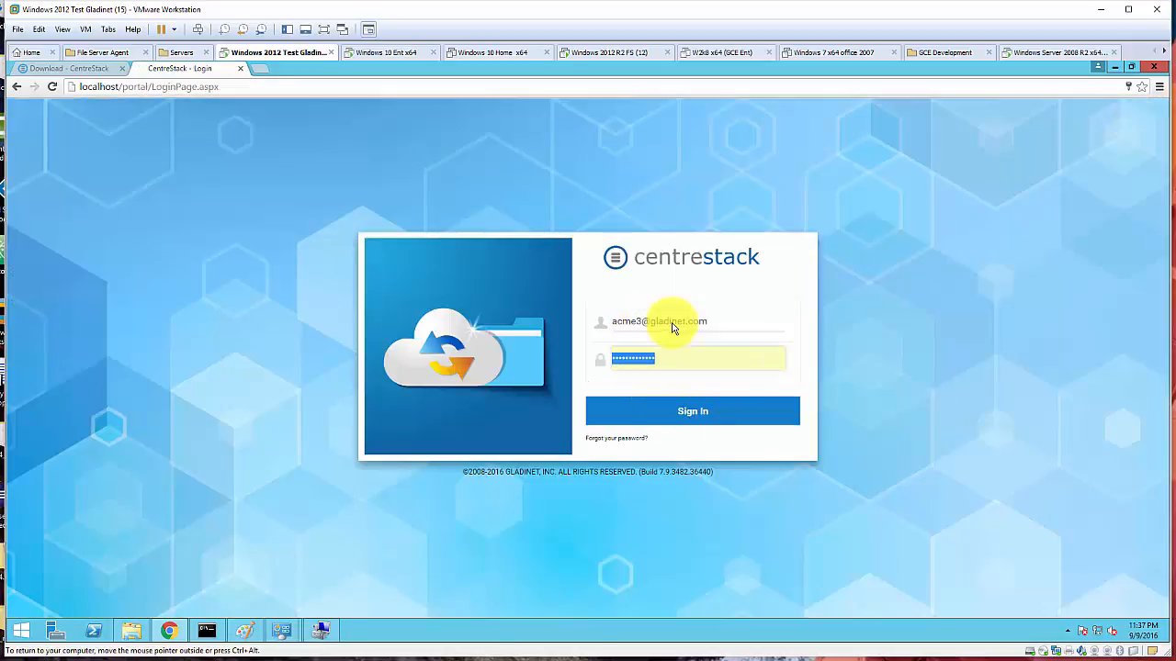
text(•••••••••)
click(710, 413)
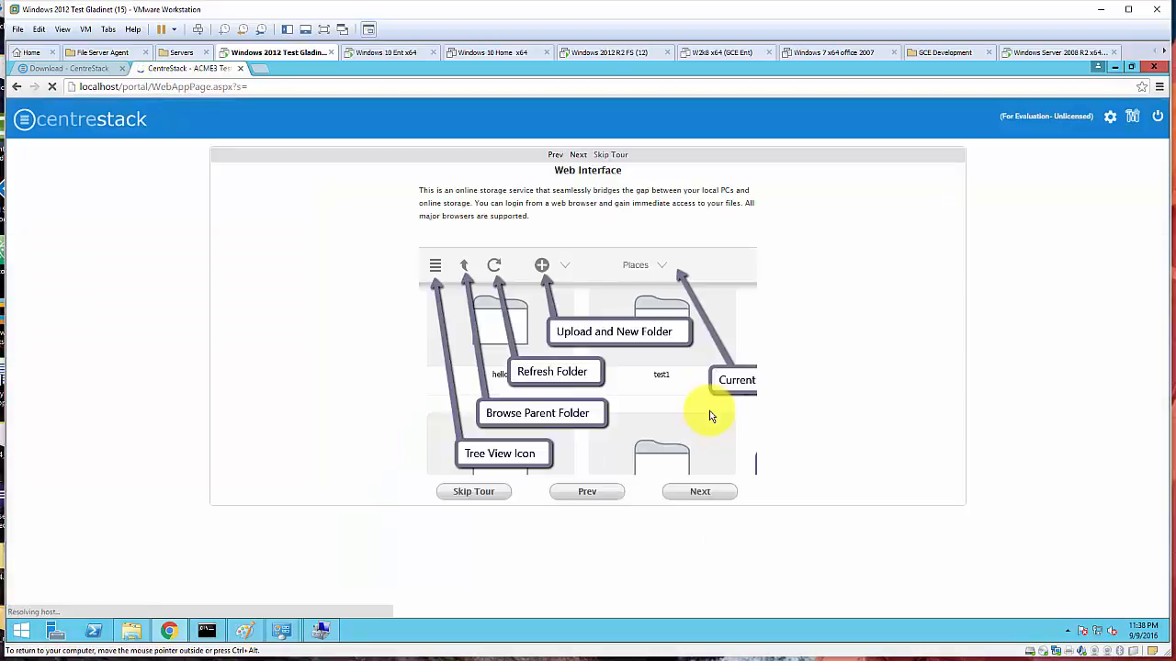
- Skip the welcome tour, open the empty Documents folder, and restore the browser window
click(468, 494)
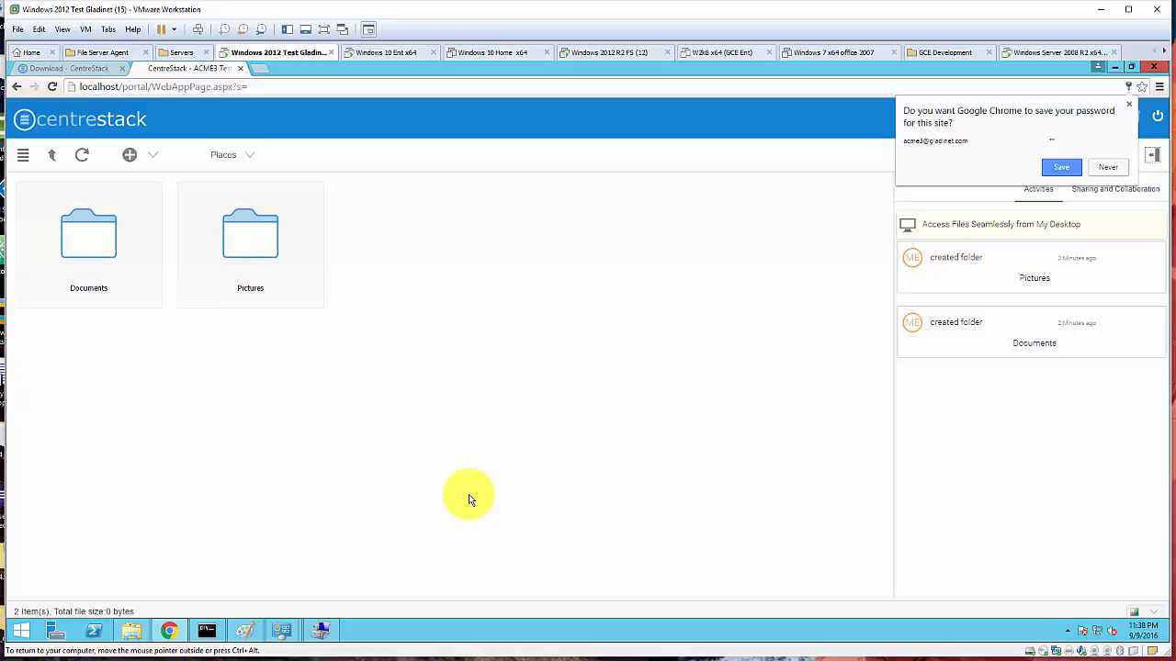
double_click(103, 248)
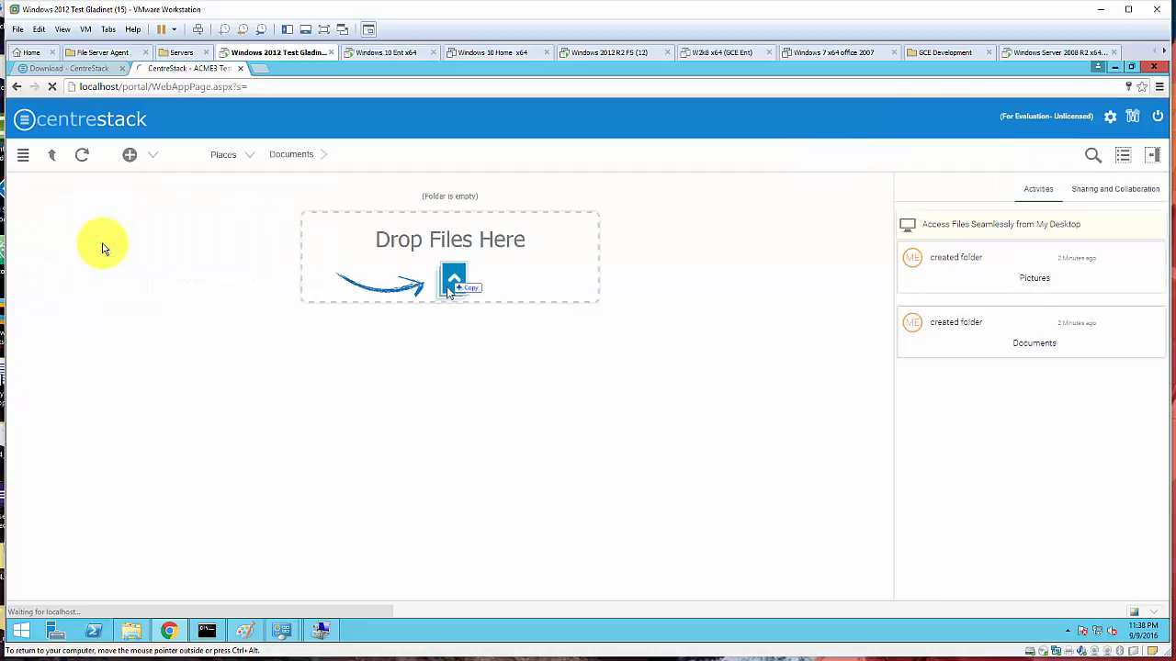
click(1129, 70)
- Create a new text document named acme3_test on the desktop
drag(664, 76, 808, 129)
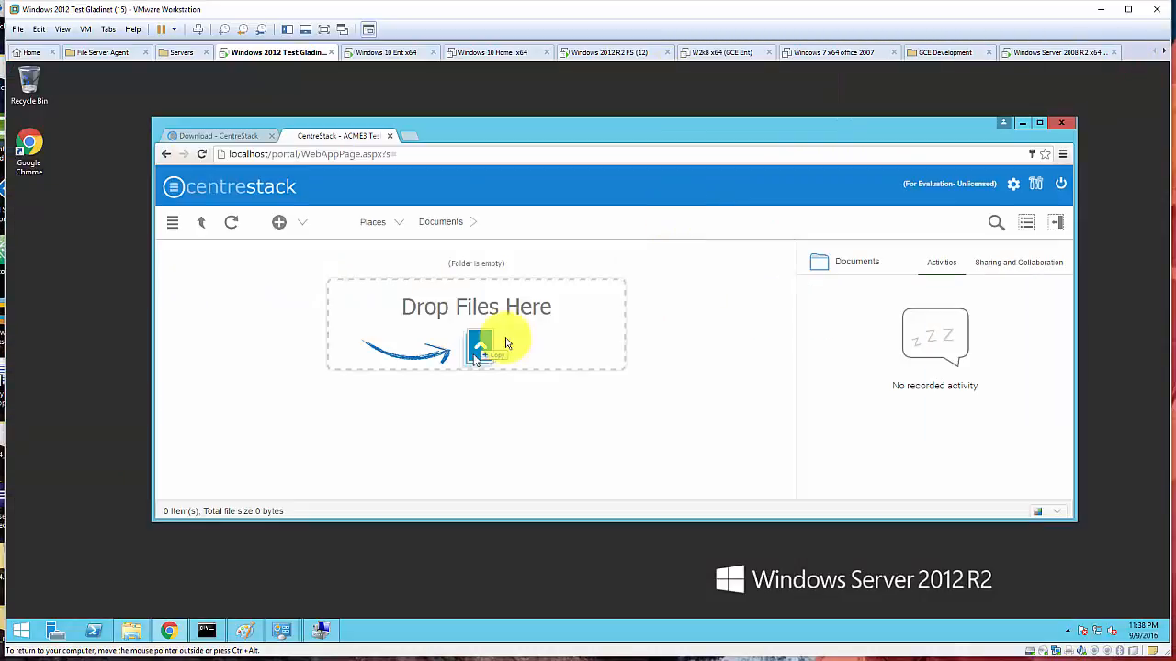
right_click(68, 317)
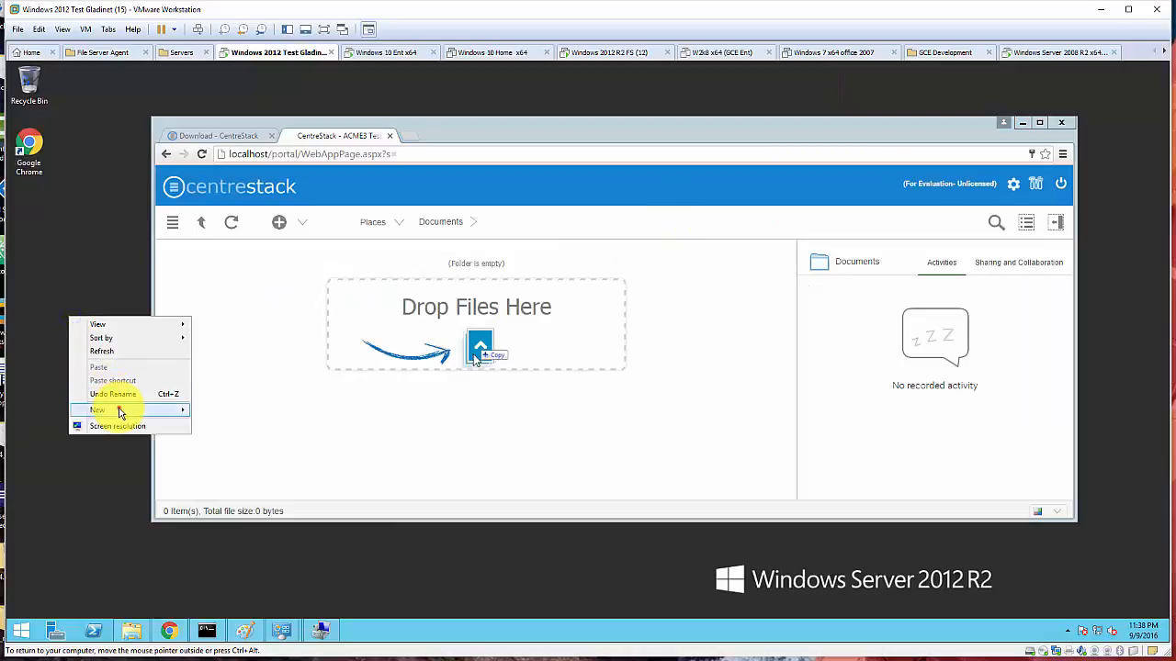
mouse_move(119, 412)
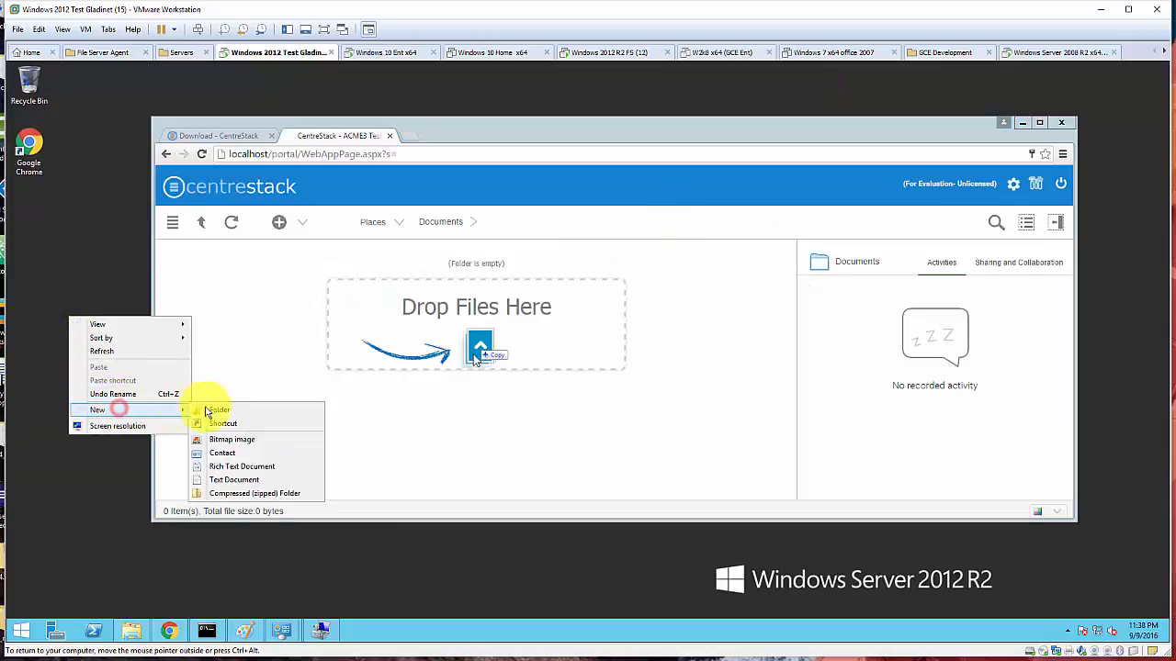
click(231, 484)
text(ac)
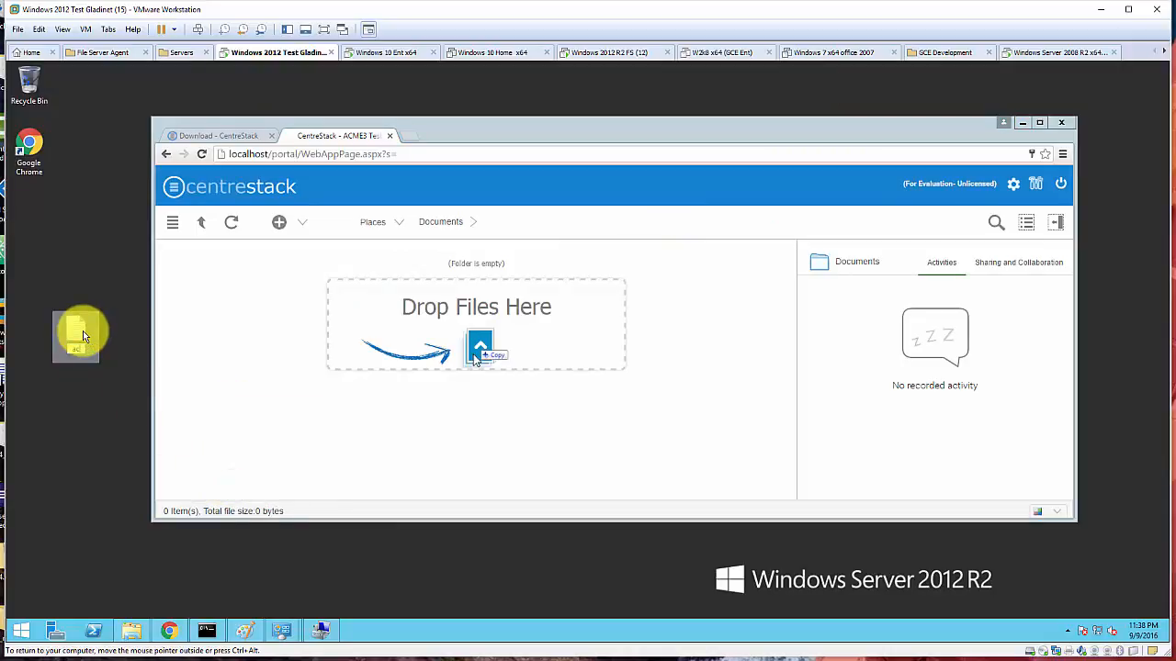
text(me3)
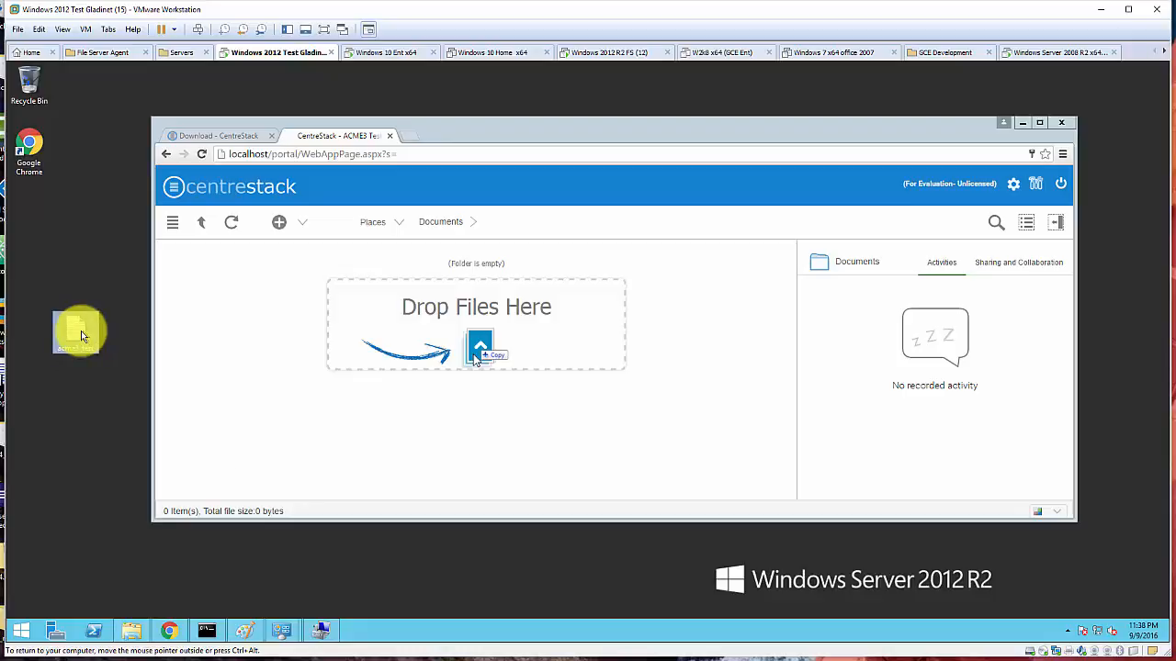
- Write 'hello acme3' in acme3_test, save it, and drag it into the portal's Documents folder
double_click(80, 332)
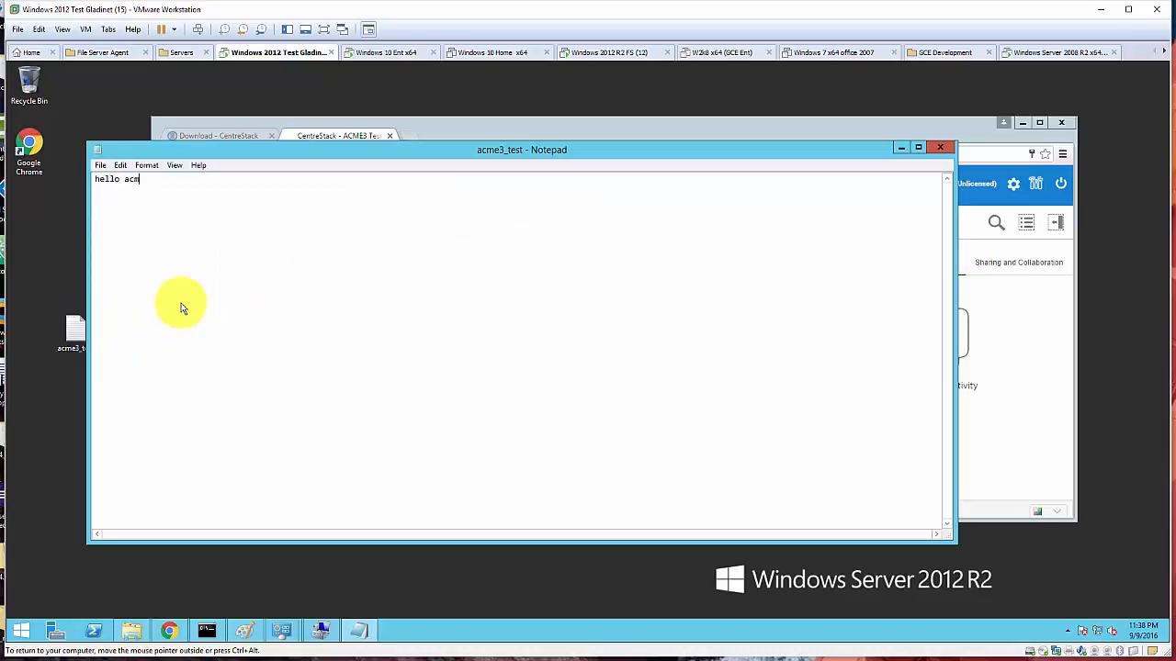
text(hello acme3)
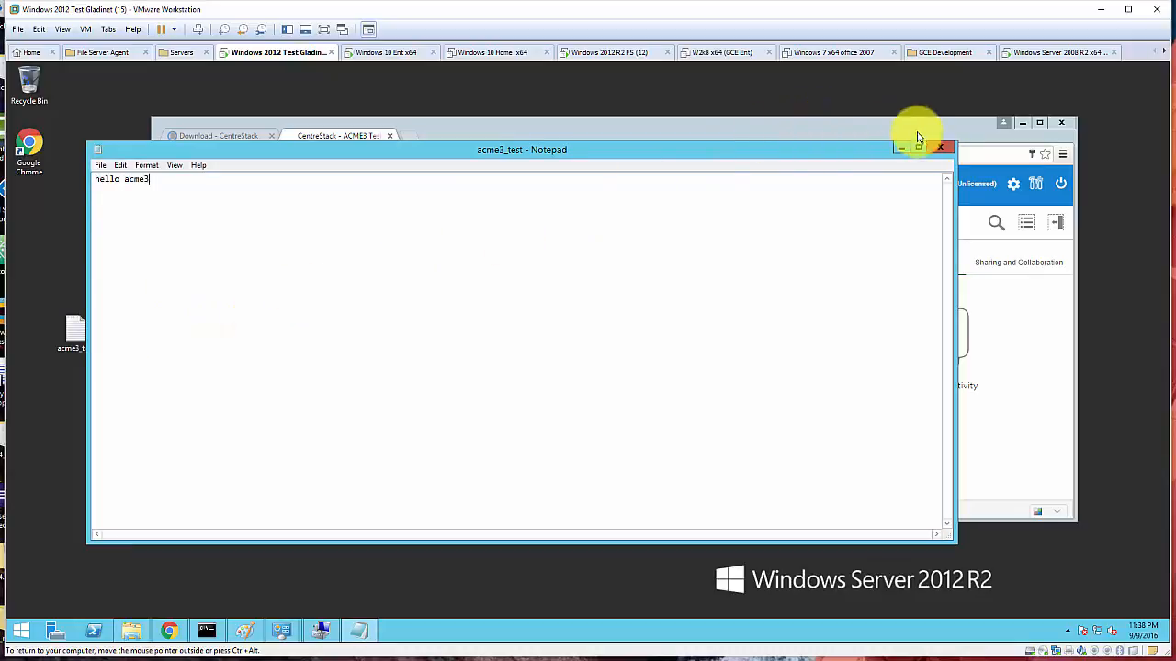
click(938, 147)
click(576, 349)
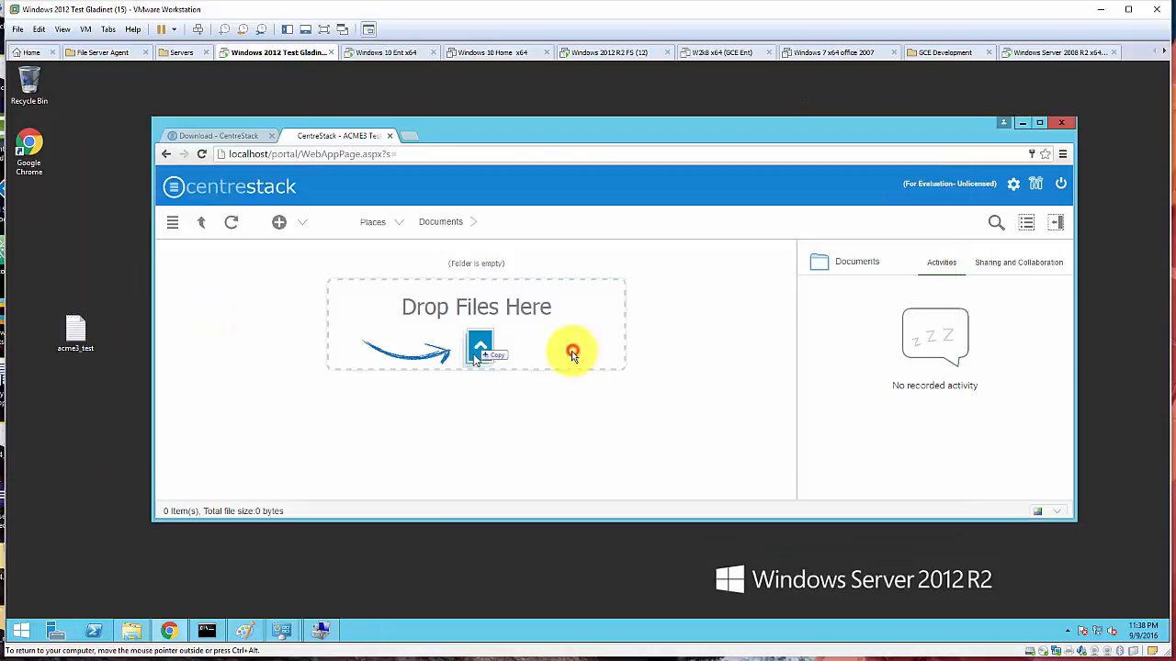
drag(73, 332, 345, 349)
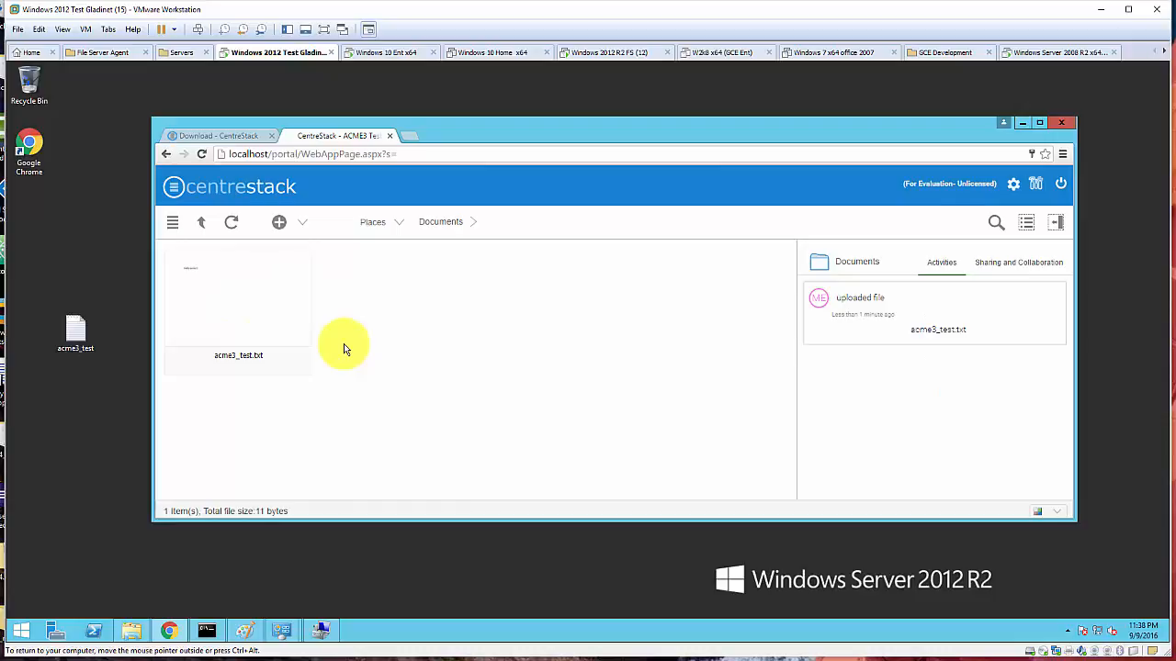
- Confirm acme3_test is in C:\ACME3\Documents, minimize Explorer, and reopen the desktop copy in Notepad
click(131, 630)
double_click(315, 297)
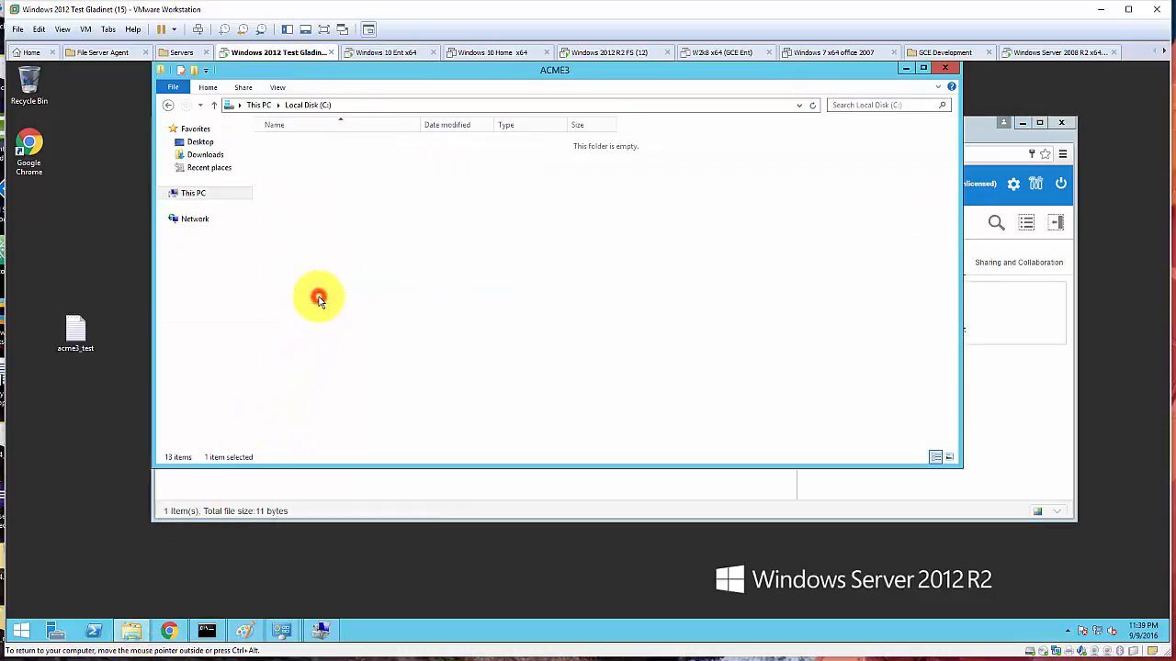
double_click(315, 146)
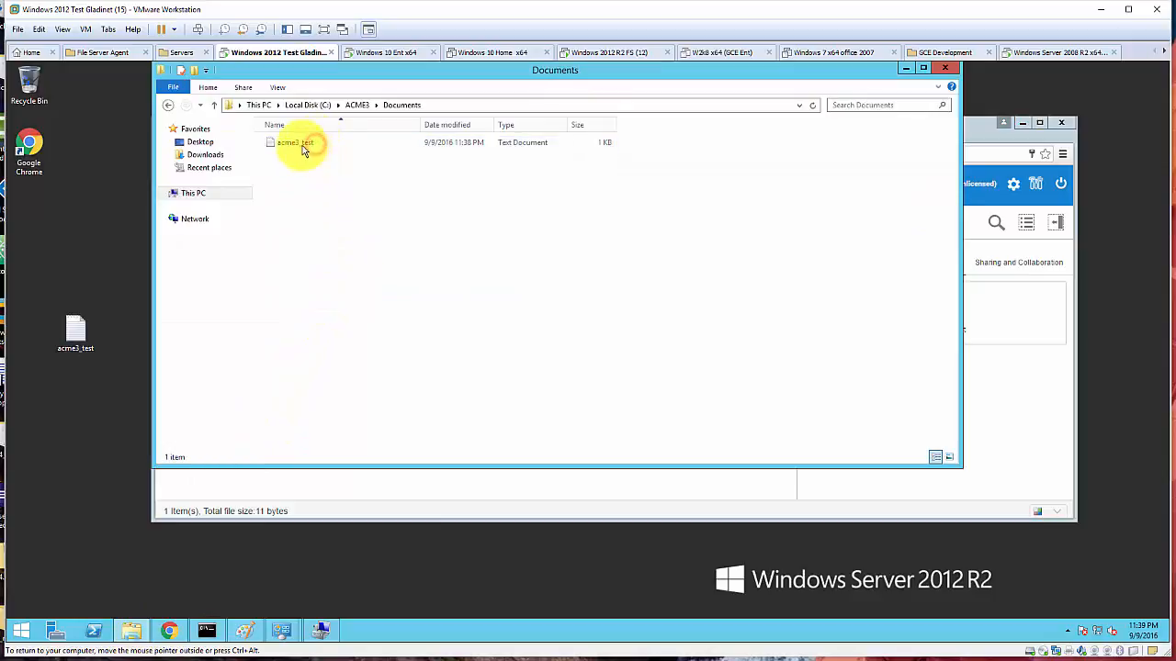
click(300, 145)
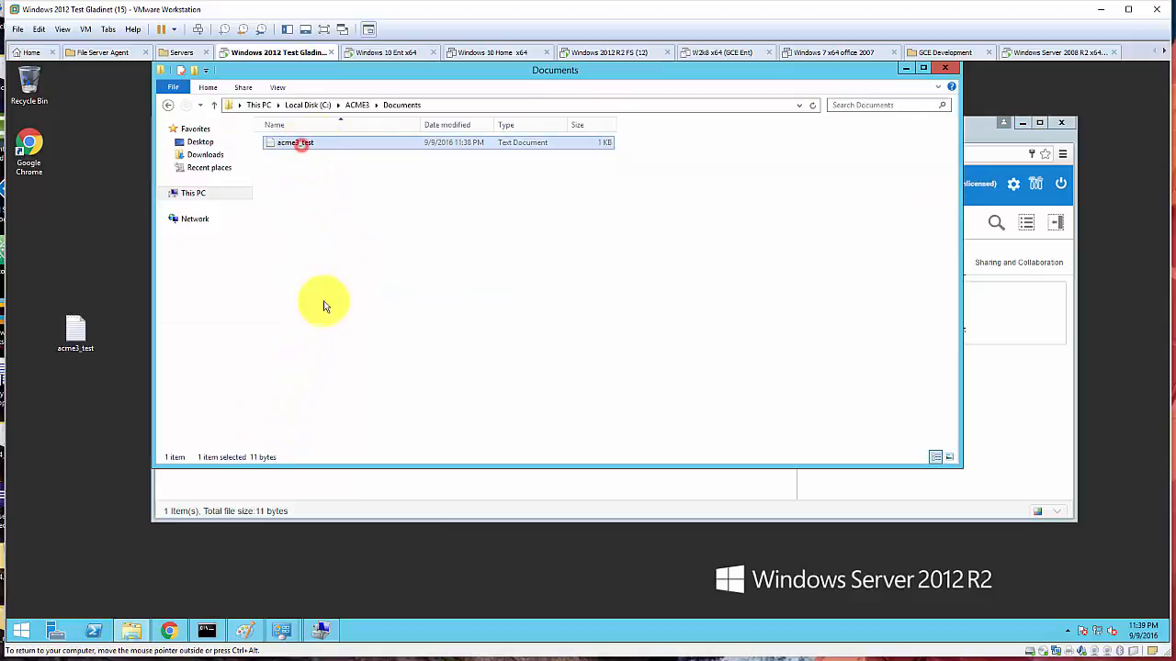
click(905, 70)
double_click(73, 327)
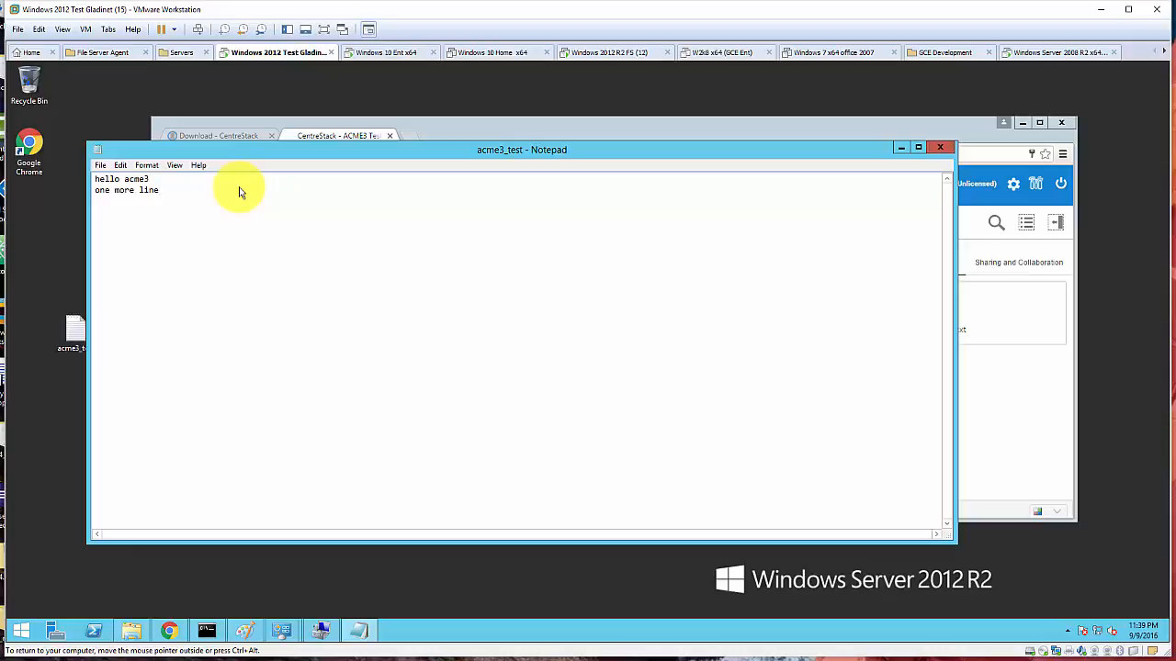
- Save the edited acme3_test and re-upload it to Documents, replacing the existing file
click(942, 147)
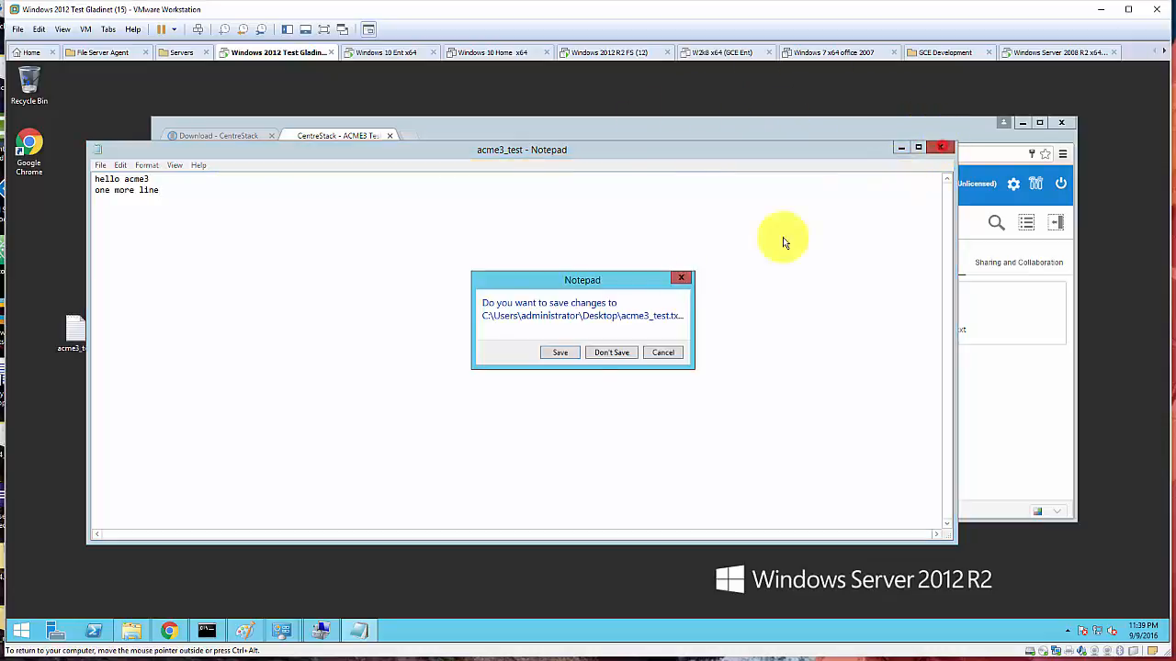
click(562, 354)
drag(75, 331, 450, 341)
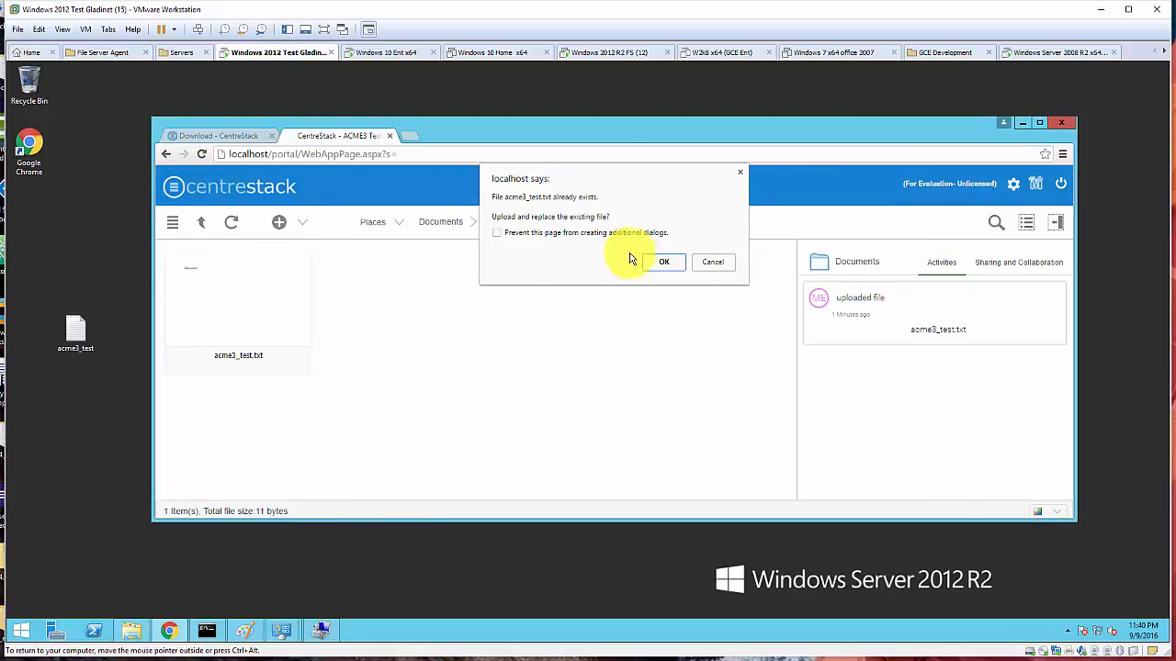
click(665, 266)
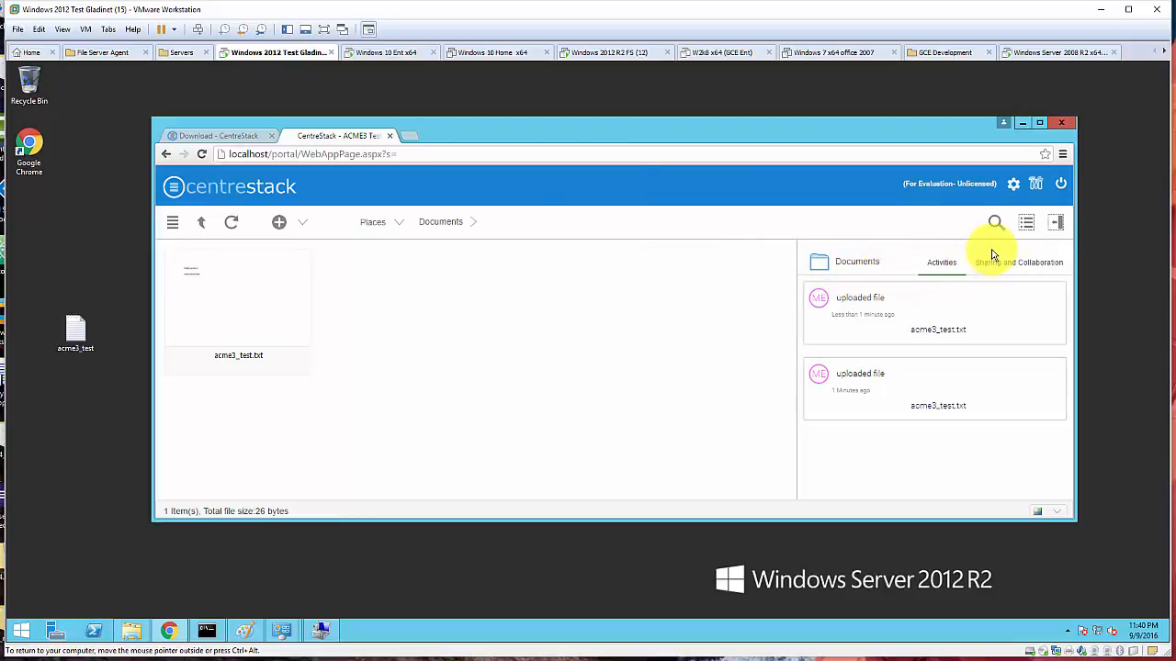
- Show acme3_test.txt's revision history in list view, then check its 26-byte size in File Explorer
click(1025, 225)
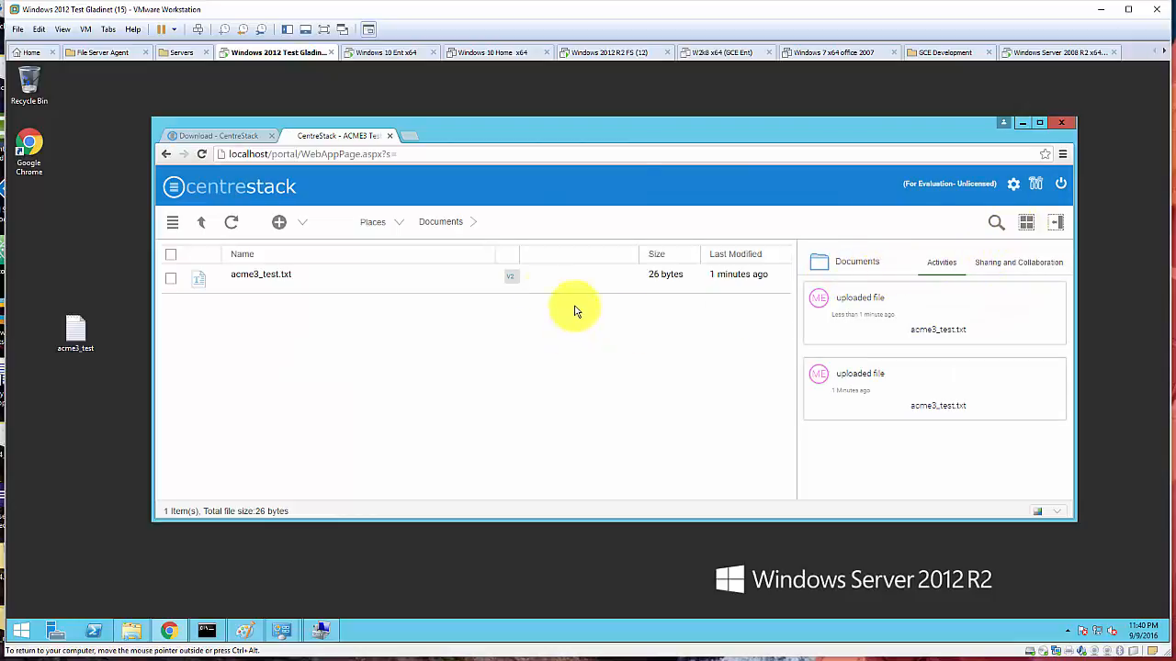
click(510, 281)
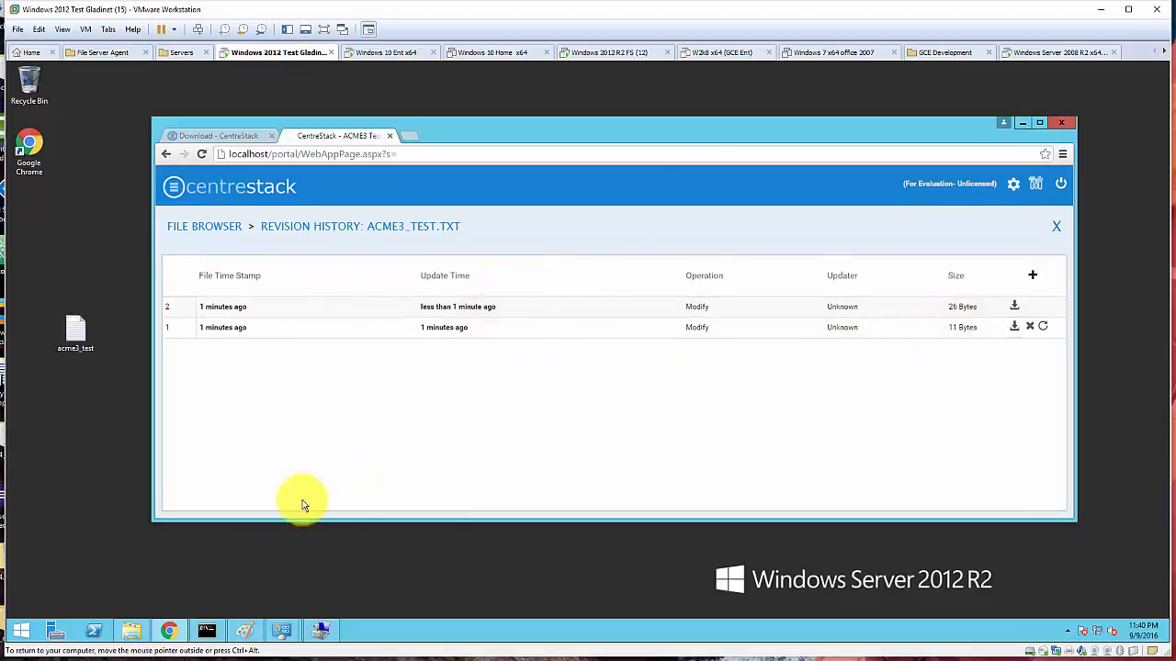
click(129, 632)
click(338, 145)
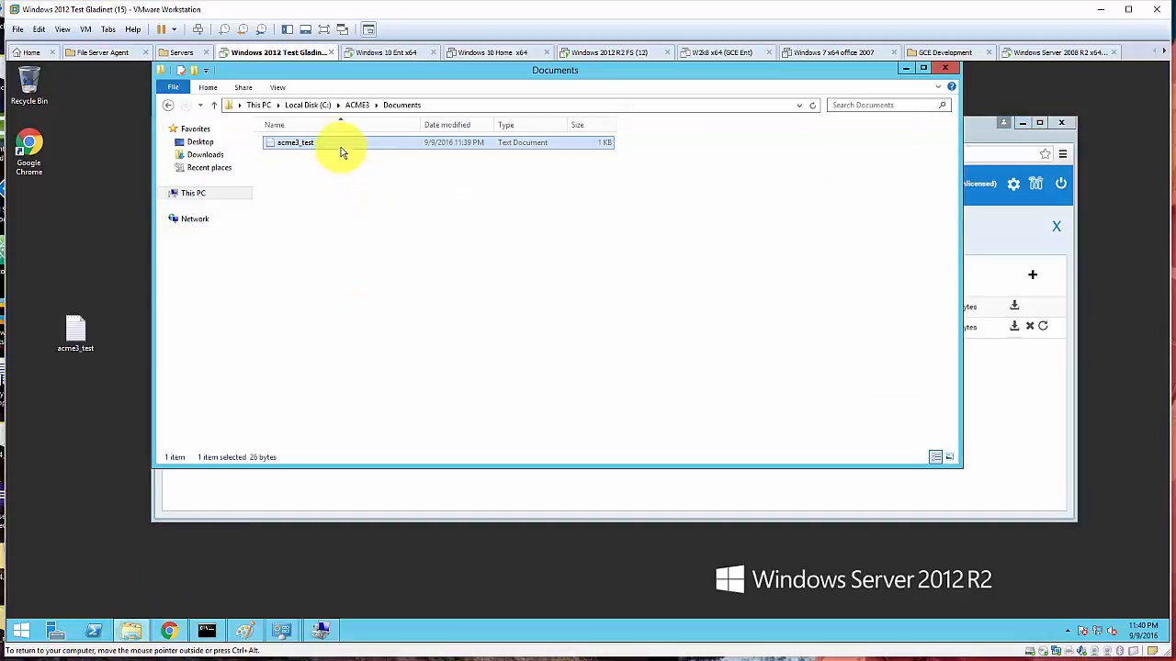
- Reopen C:\ACME3\Documents and turn on Hidden items to reveal the __vers__ folder
click(356, 105)
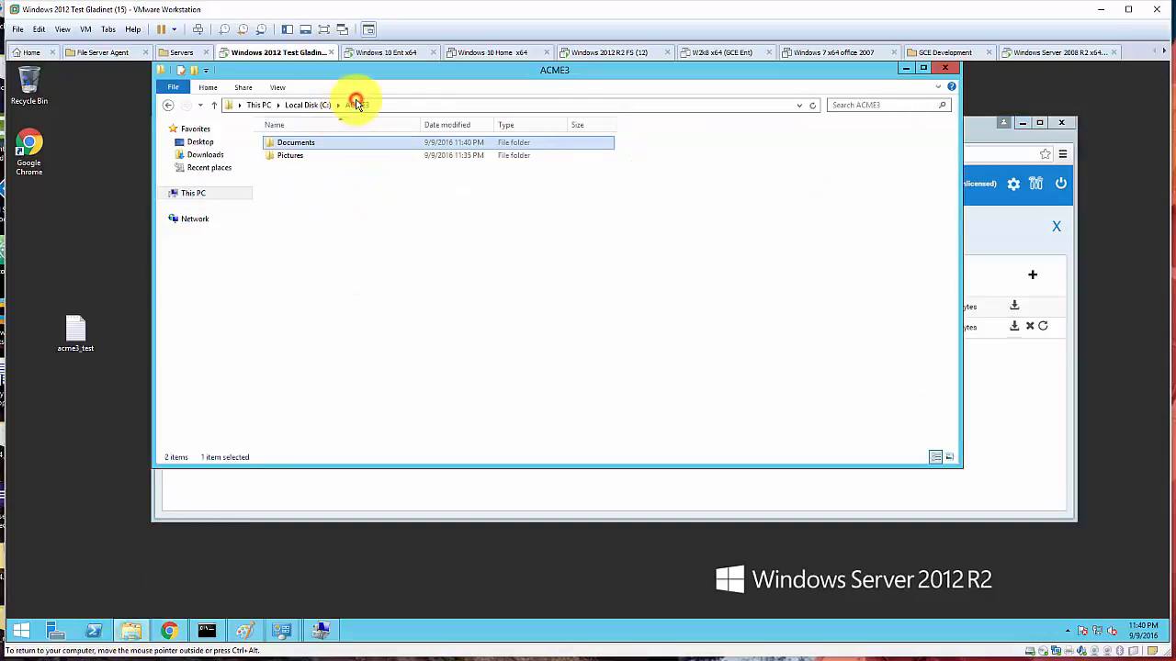
click(315, 147)
double_click(315, 149)
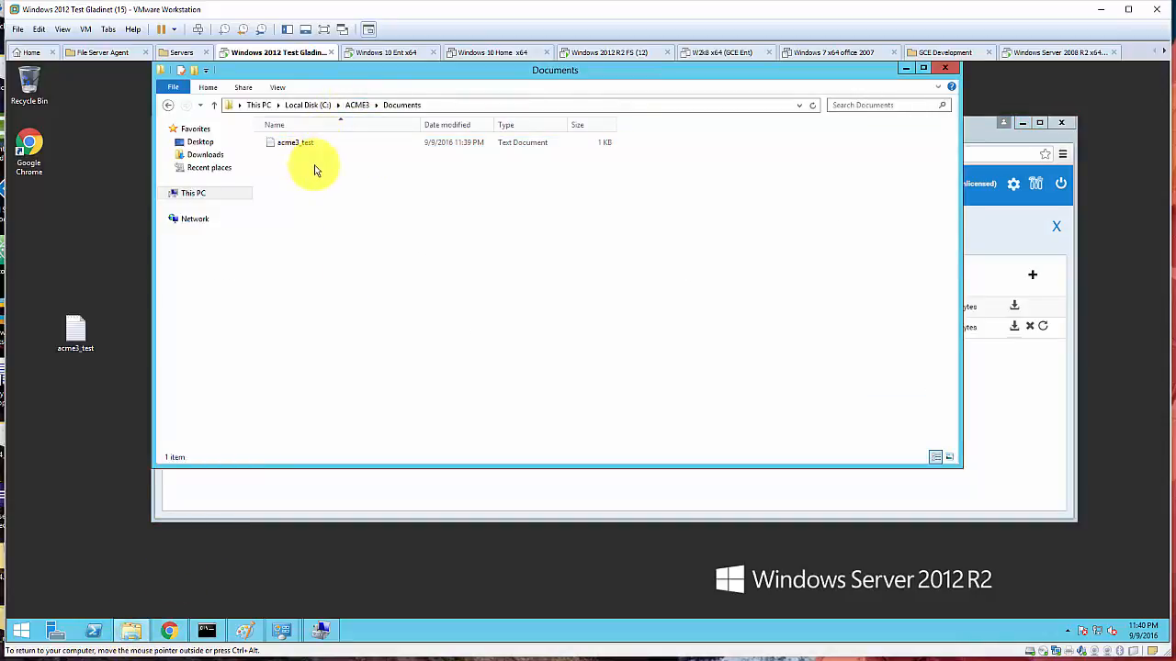
right_click(314, 166)
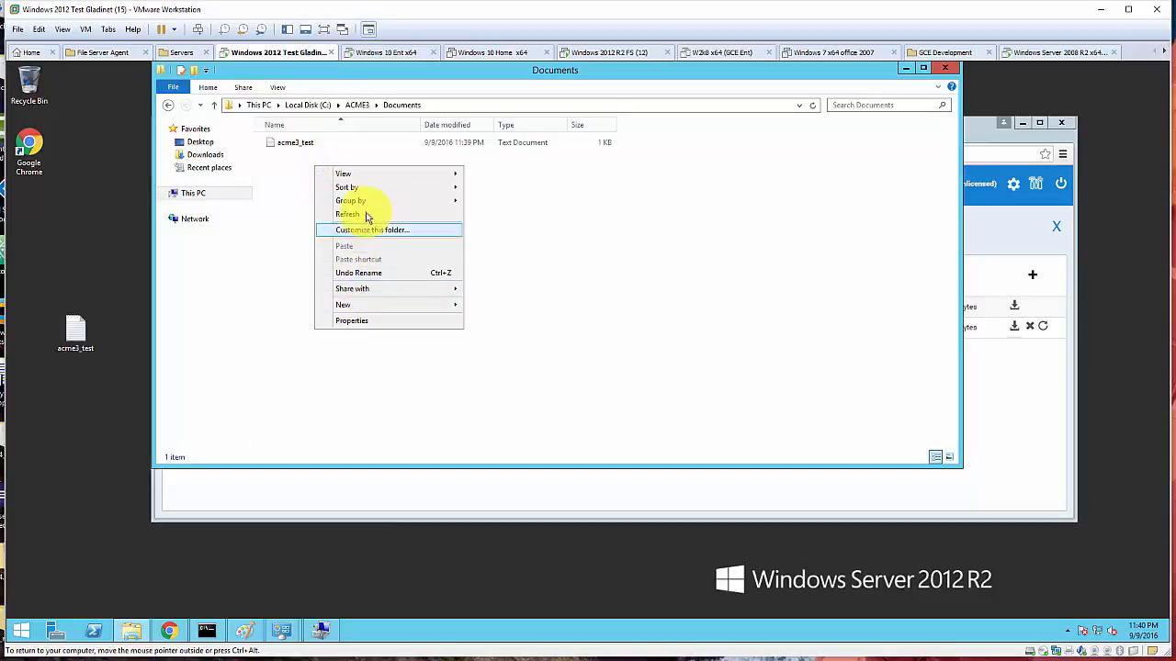
click(362, 176)
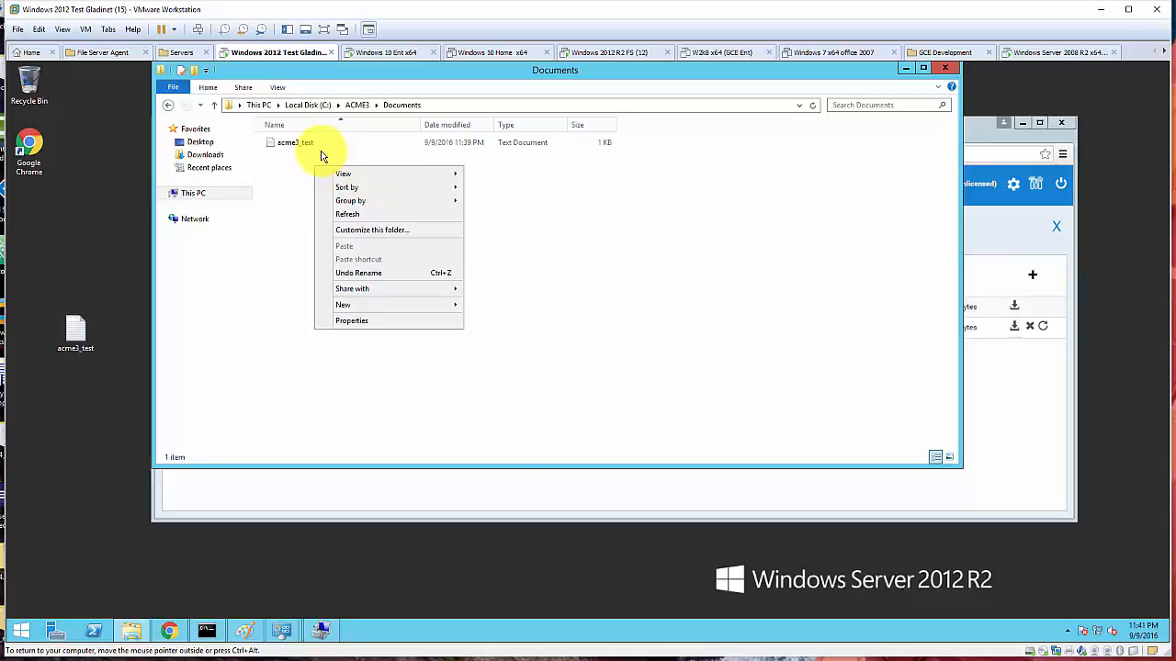
click(277, 88)
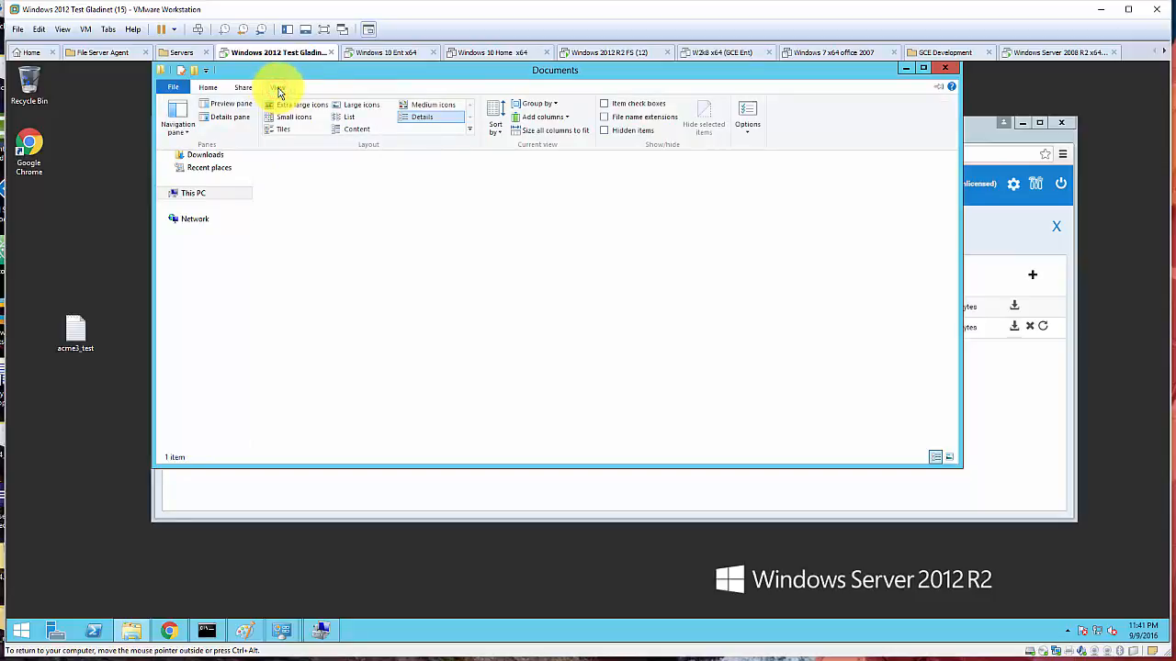
click(604, 131)
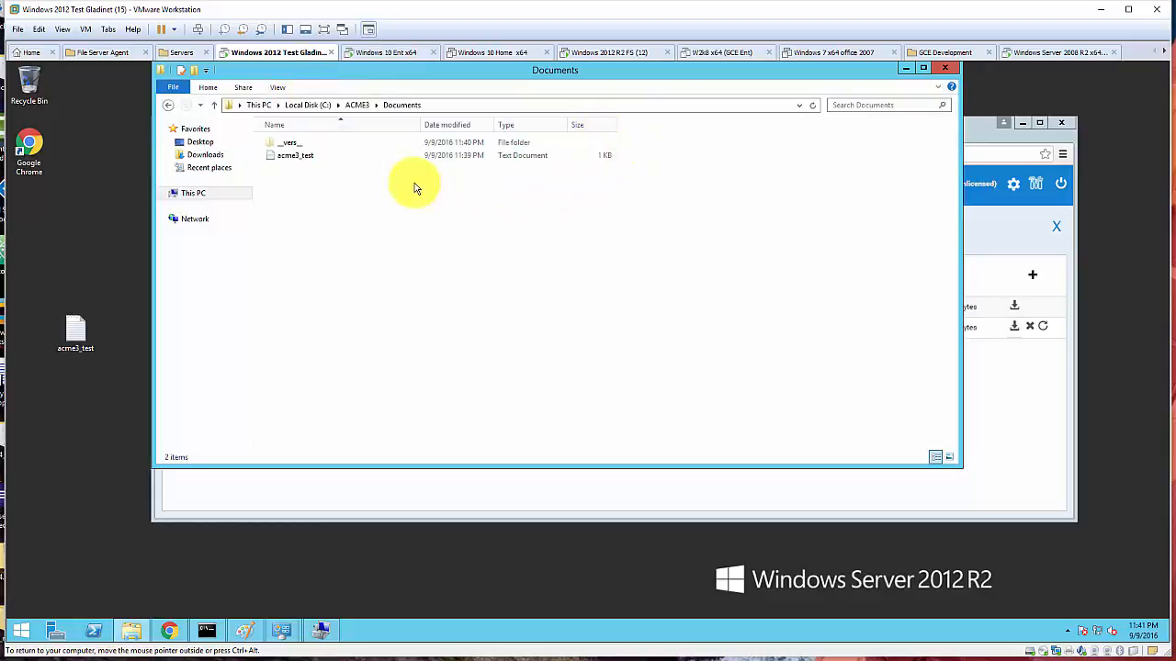
- Open the hidden __vers__ folder and try opening the stored acme3_test version
double_click(313, 145)
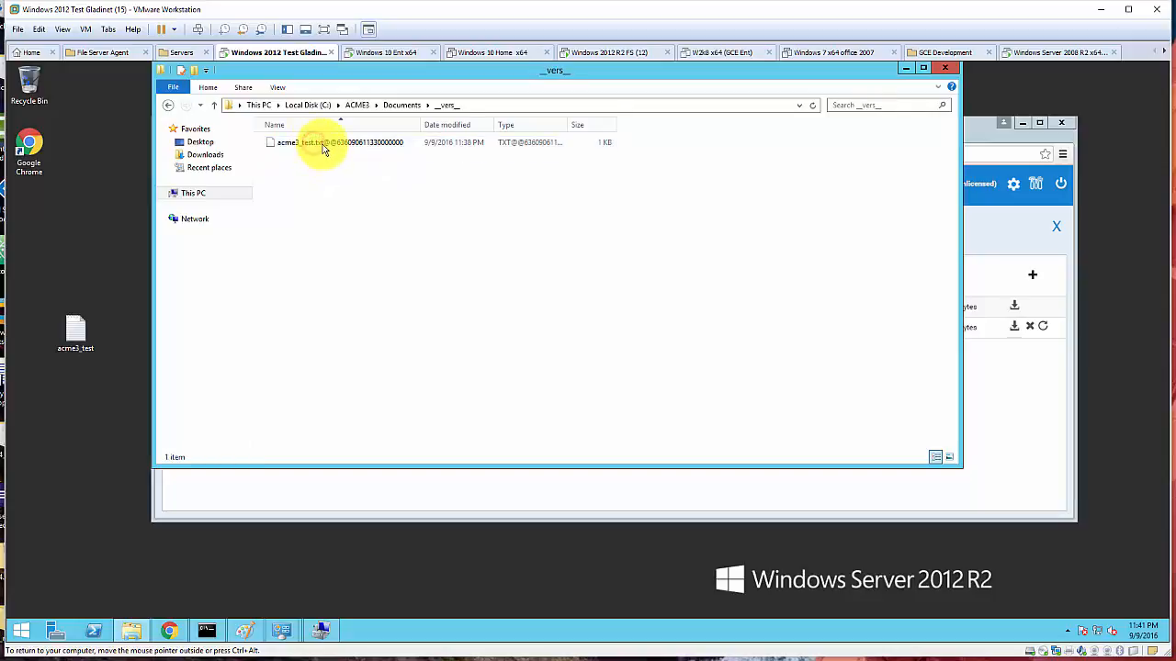
double_click(325, 144)
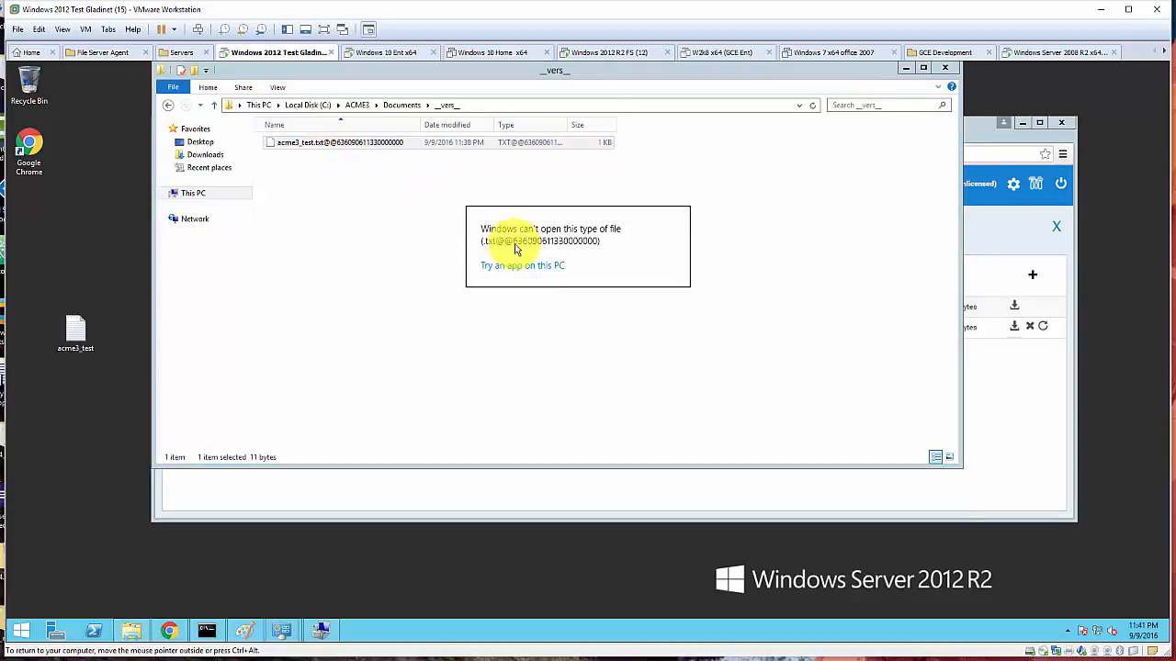
click(732, 234)
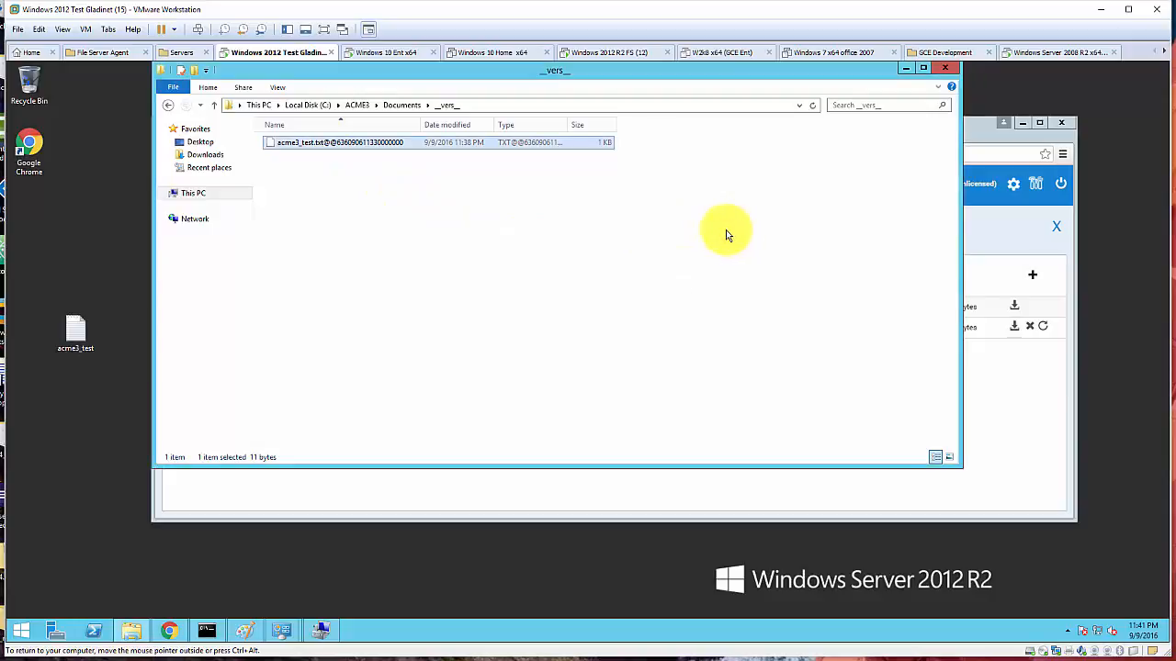
- Open the stored version with Notepad to confirm it reads 'hello acme3', then return to Documents
right_click(393, 144)
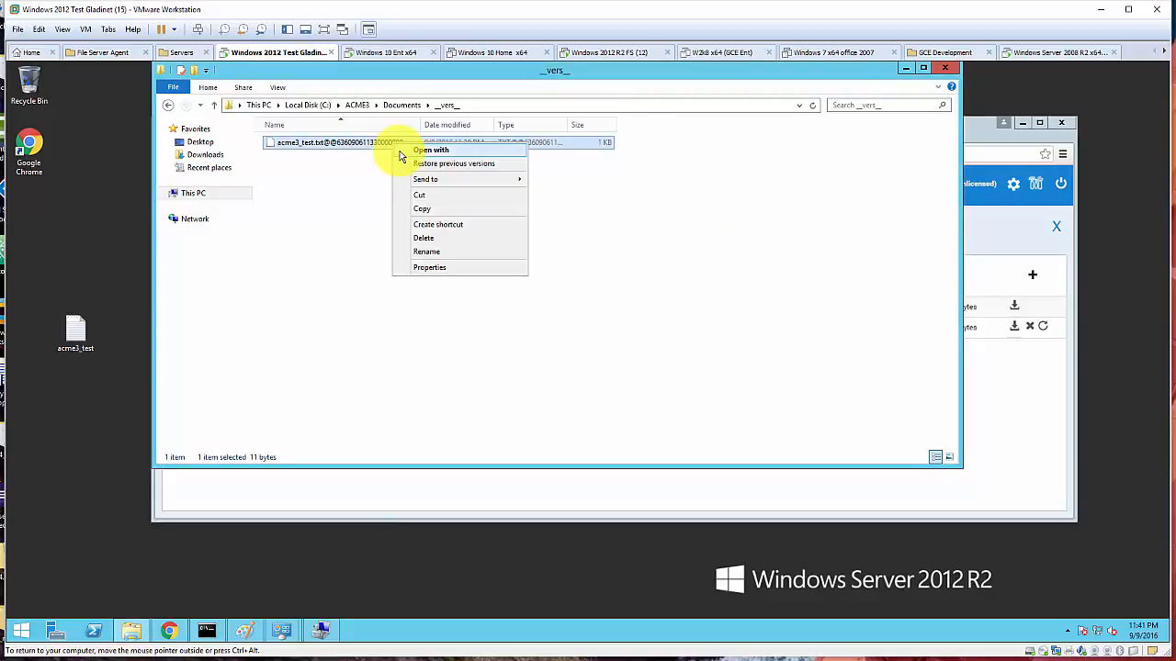
mouse_move(466, 183)
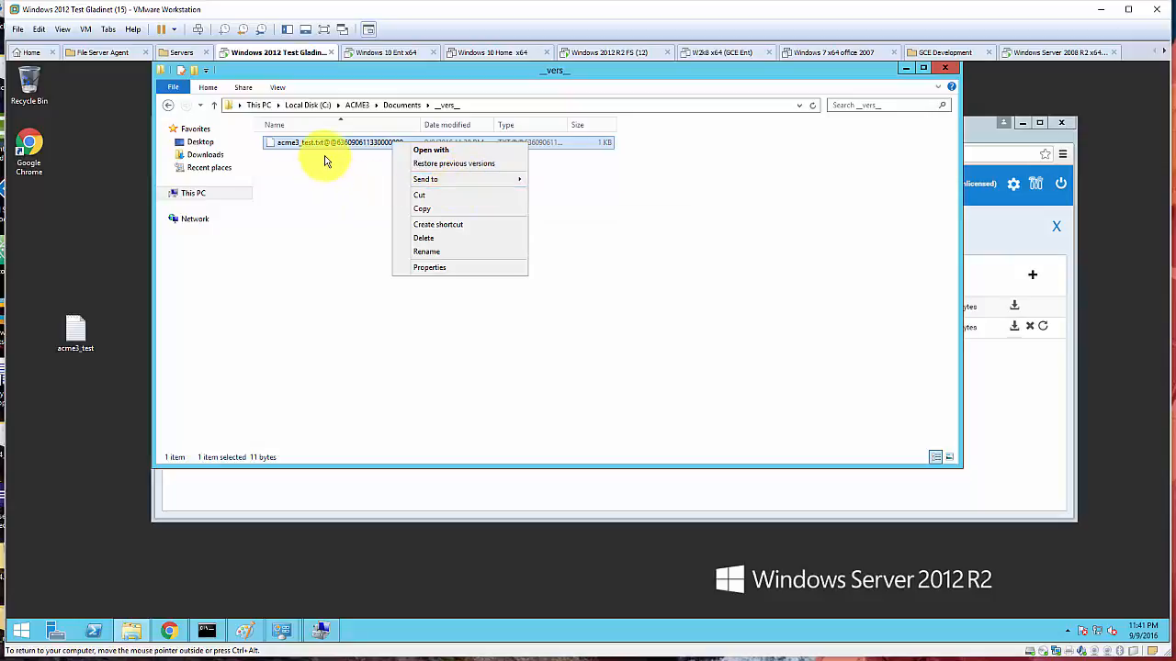
click(424, 151)
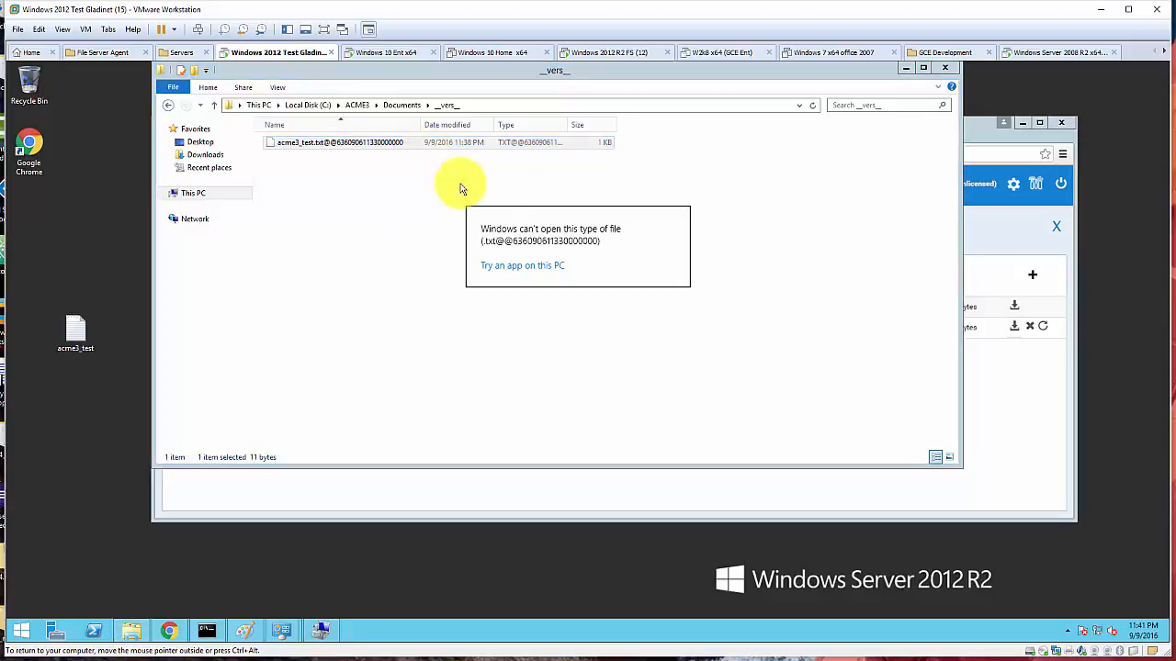
click(526, 266)
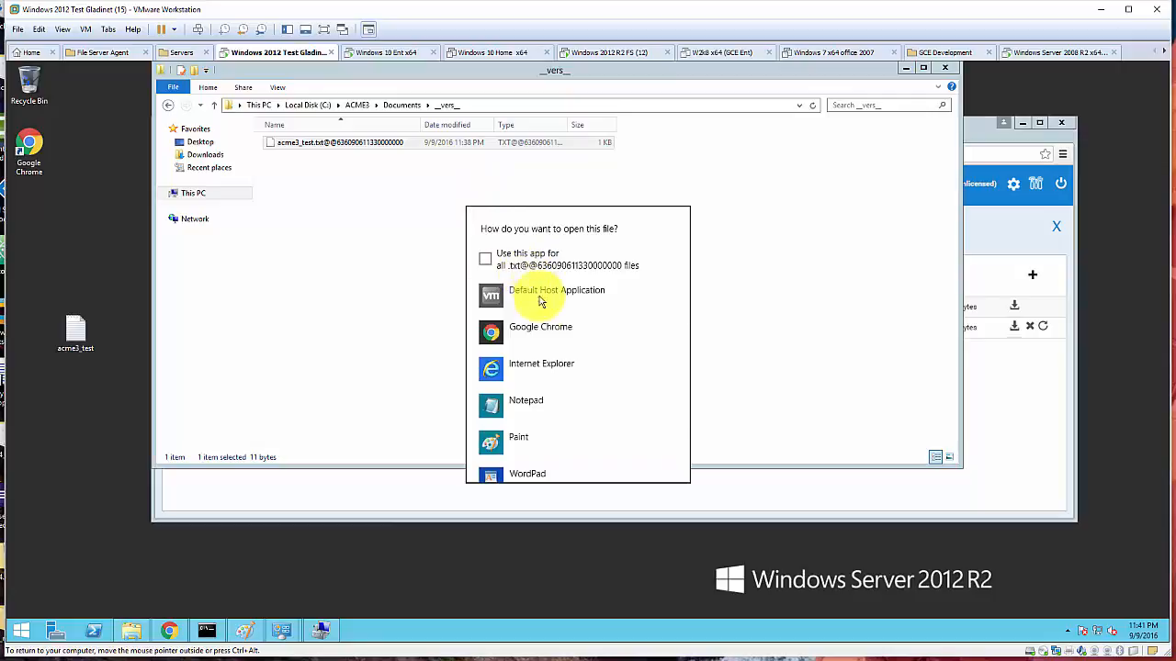
click(526, 400)
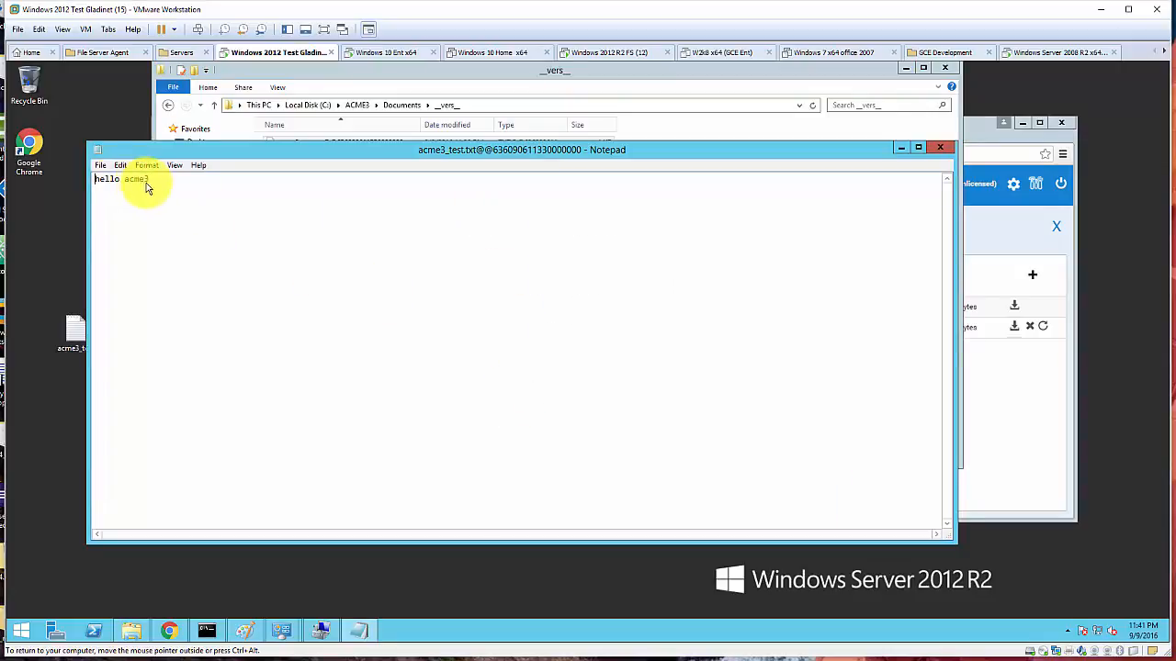
drag(152, 179, 95, 180)
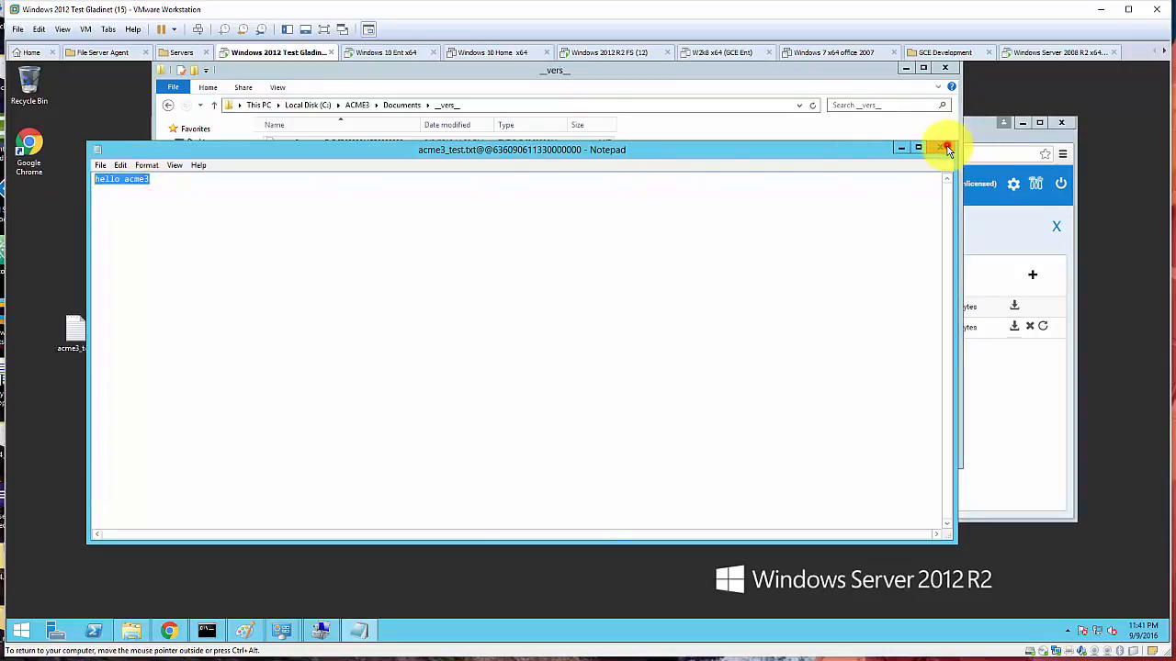
click(948, 149)
click(401, 104)
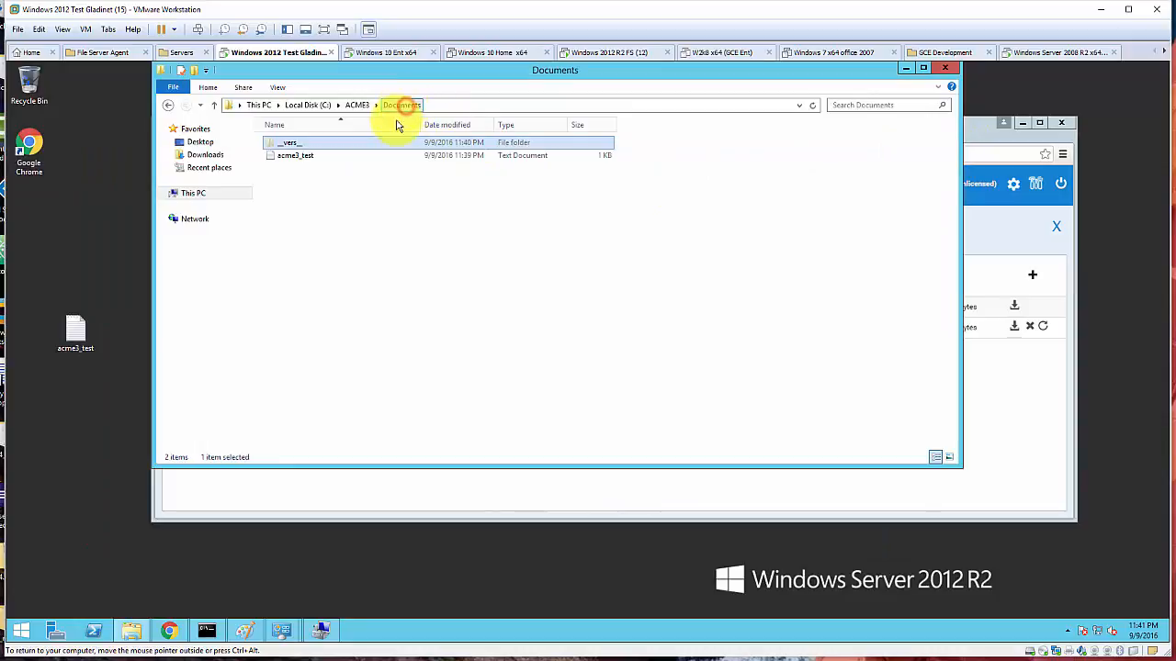
- Check the current acme3_test in Notepad, then close File Explorer
click(311, 161)
double_click(350, 160)
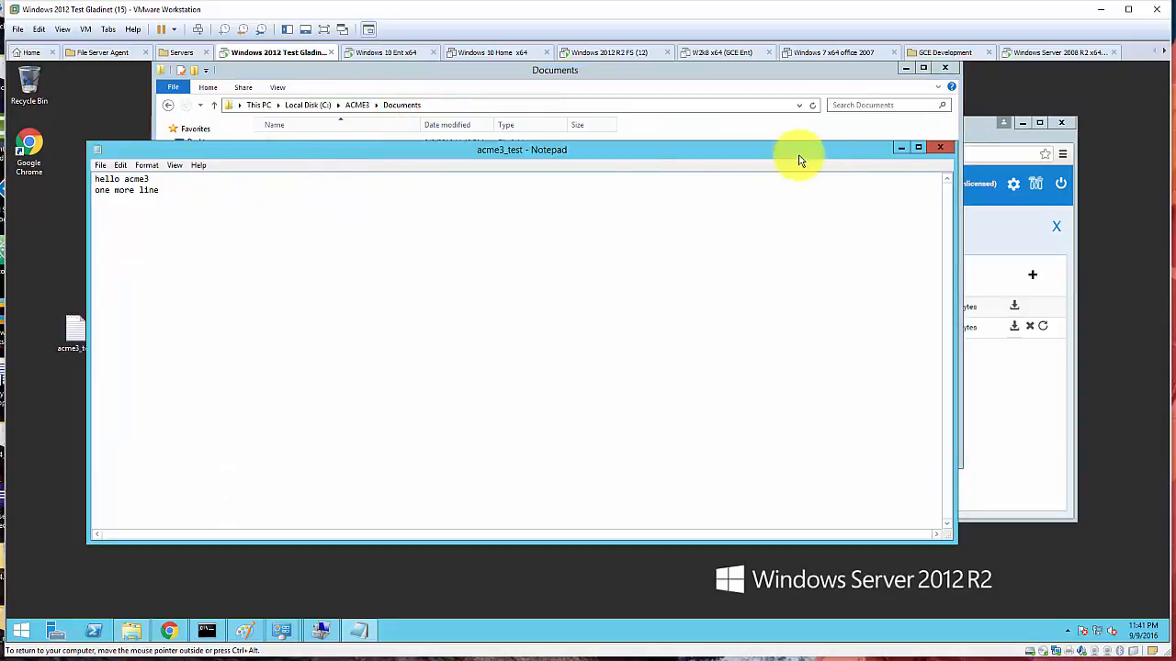
click(939, 147)
click(944, 70)
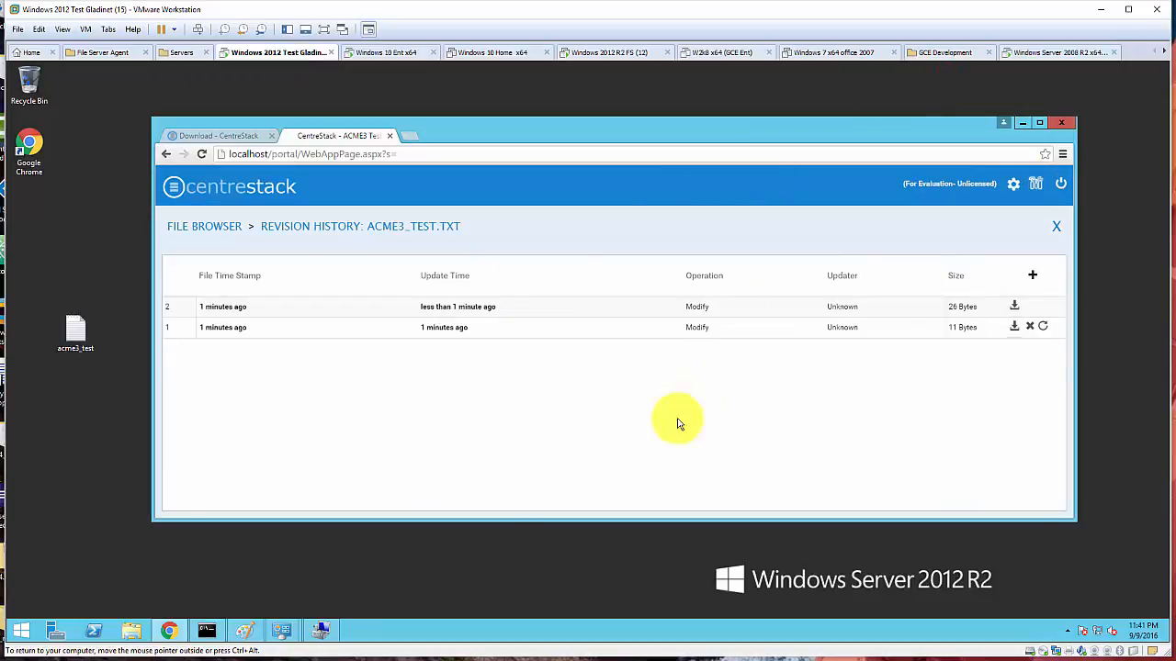
- View the multi-tenant storage diagram in Paint, then close CentreStack's revision history
click(247, 630)
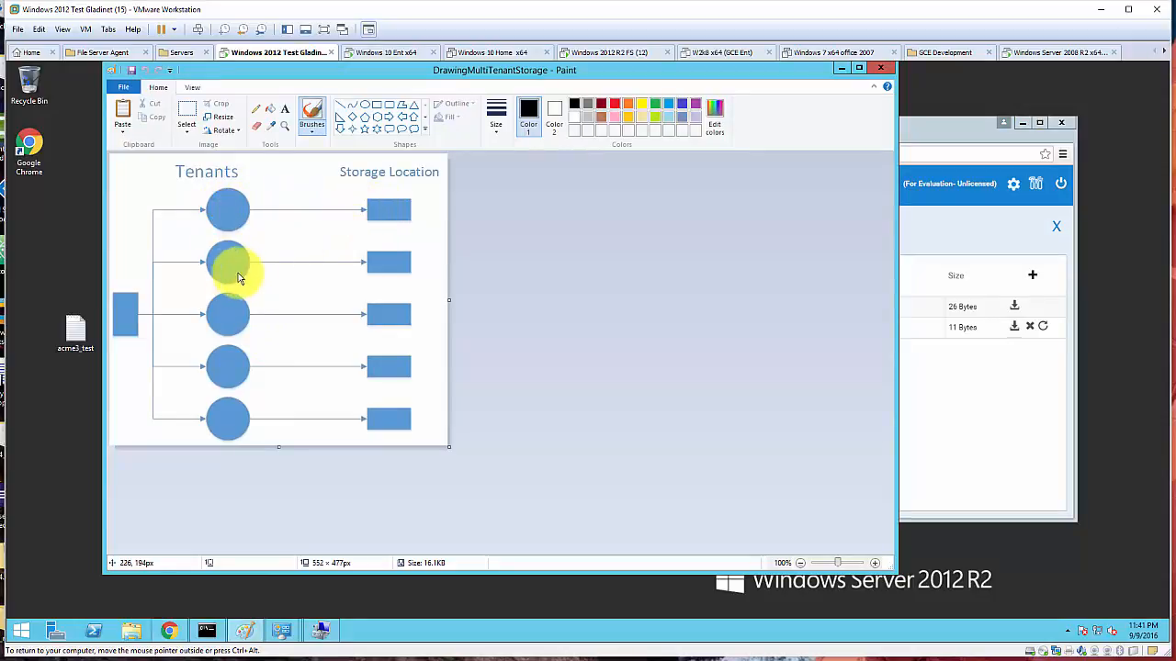
click(838, 67)
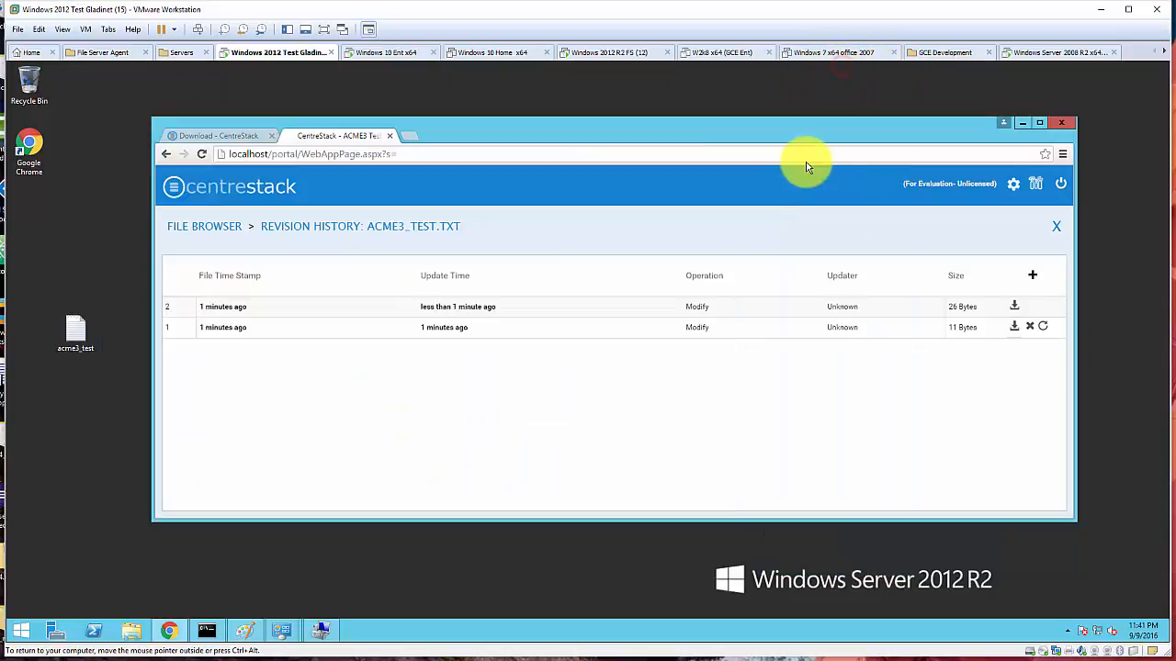
click(1056, 226)
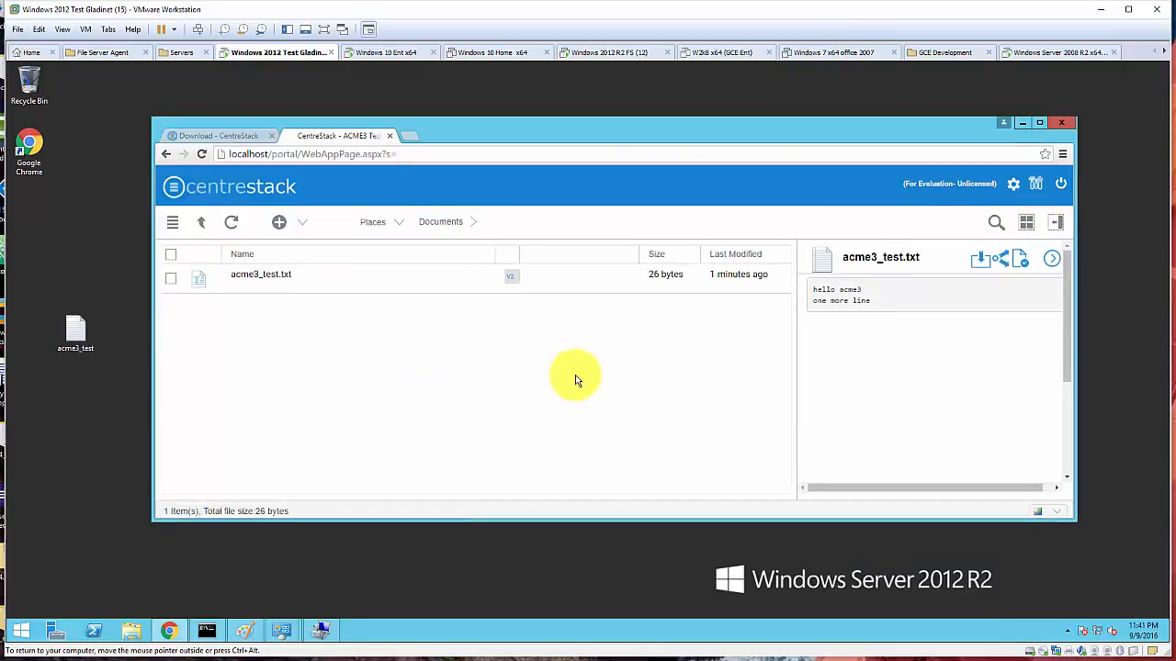